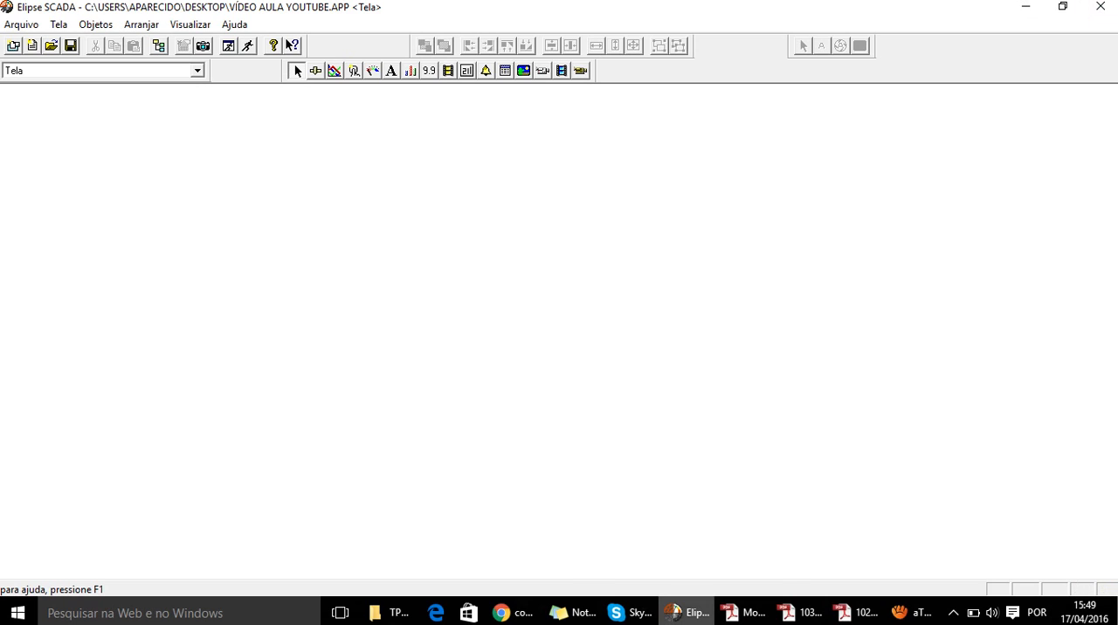
# - Open the Organizer and delete the existing Modbus driver from the application's Drivers
pyautogui.moveTo(687, 614)
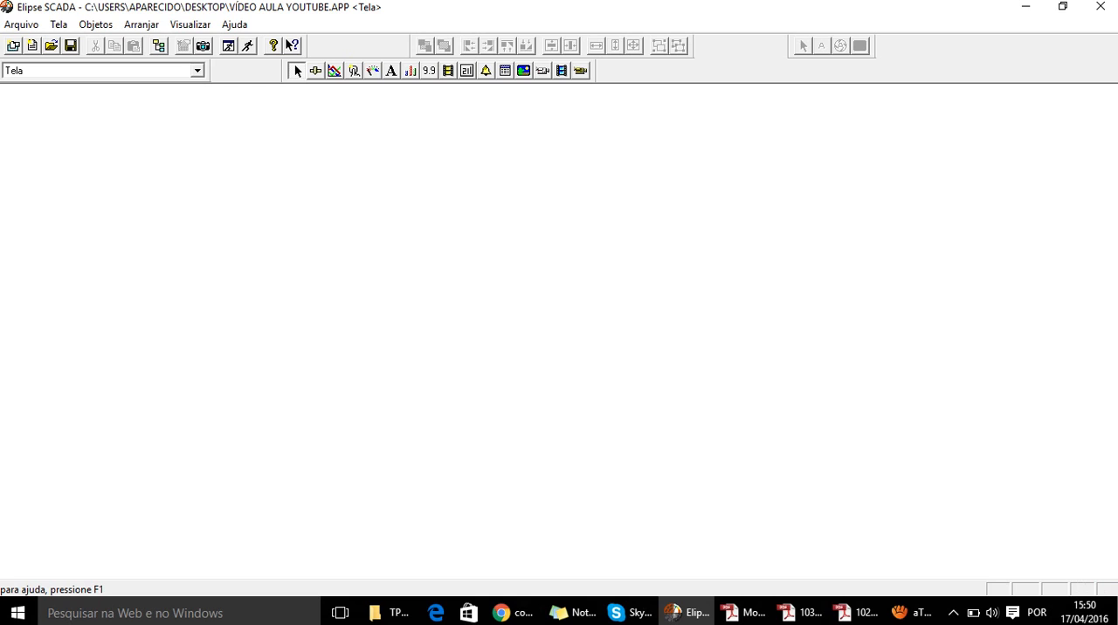
pyautogui.click(159, 46)
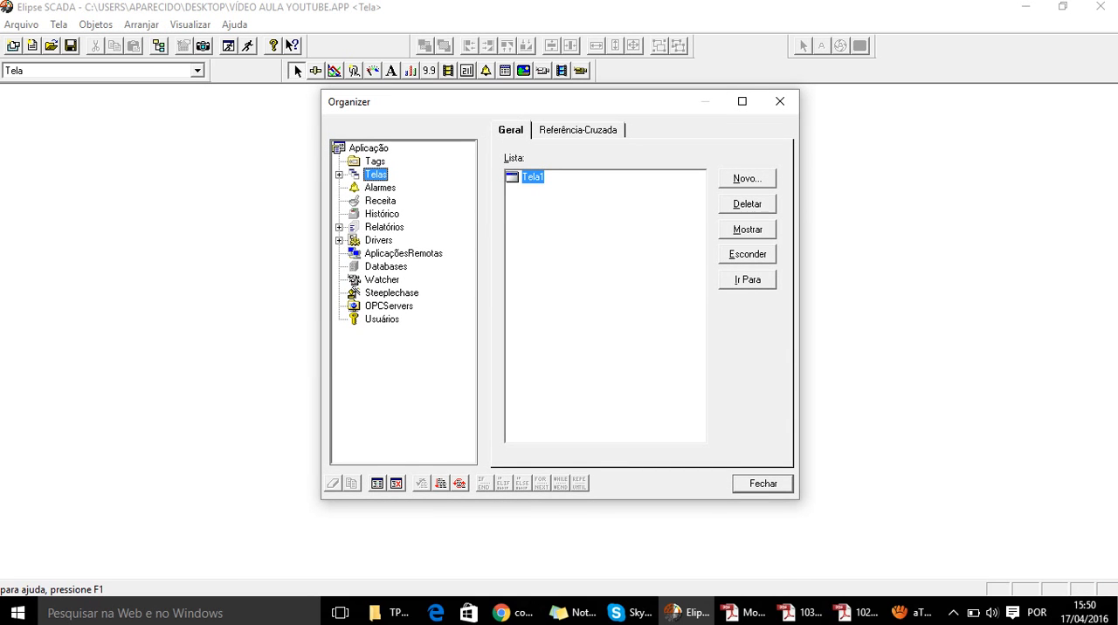
pyautogui.click(378, 240)
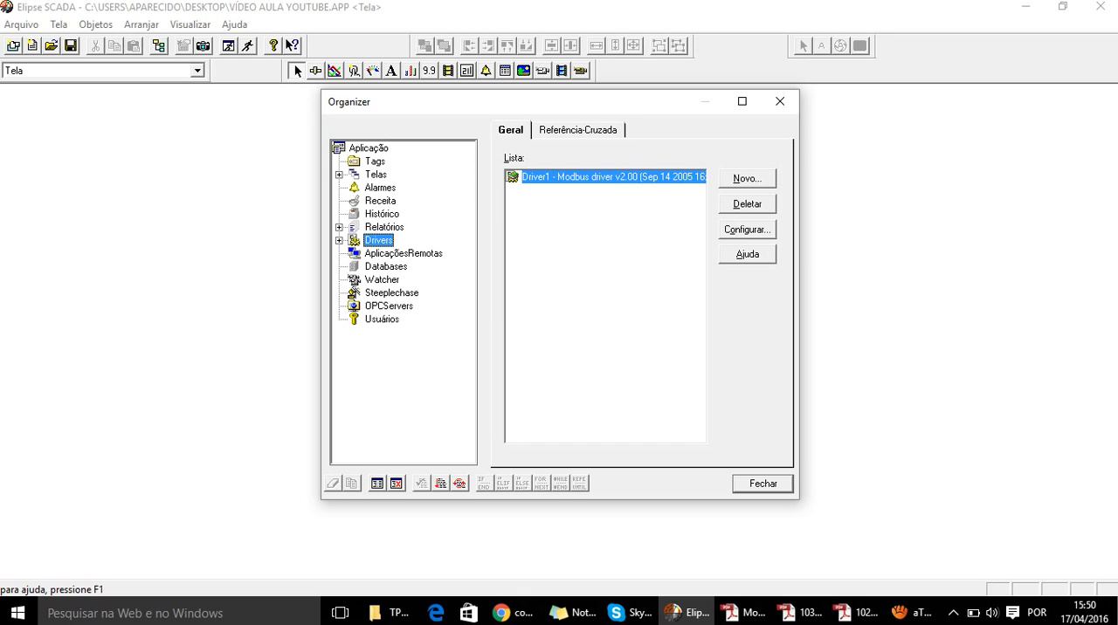
pyautogui.click(747, 204)
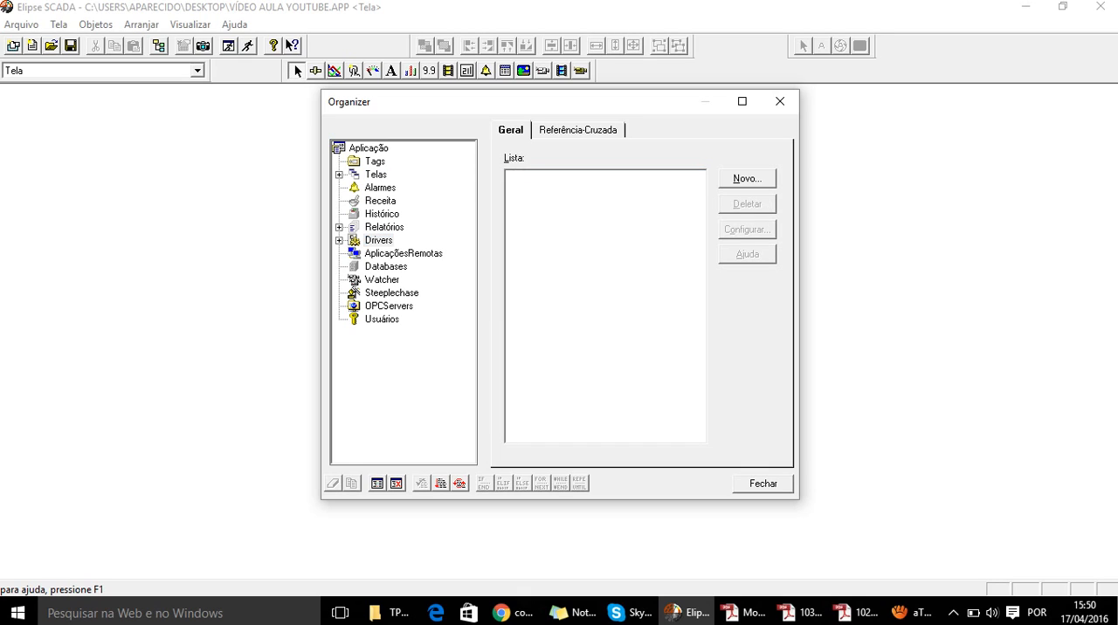
# - Add a new driver to the application from the Modbus.dll file on the C: drive
pyautogui.click(378, 240)
pyautogui.click(746, 178)
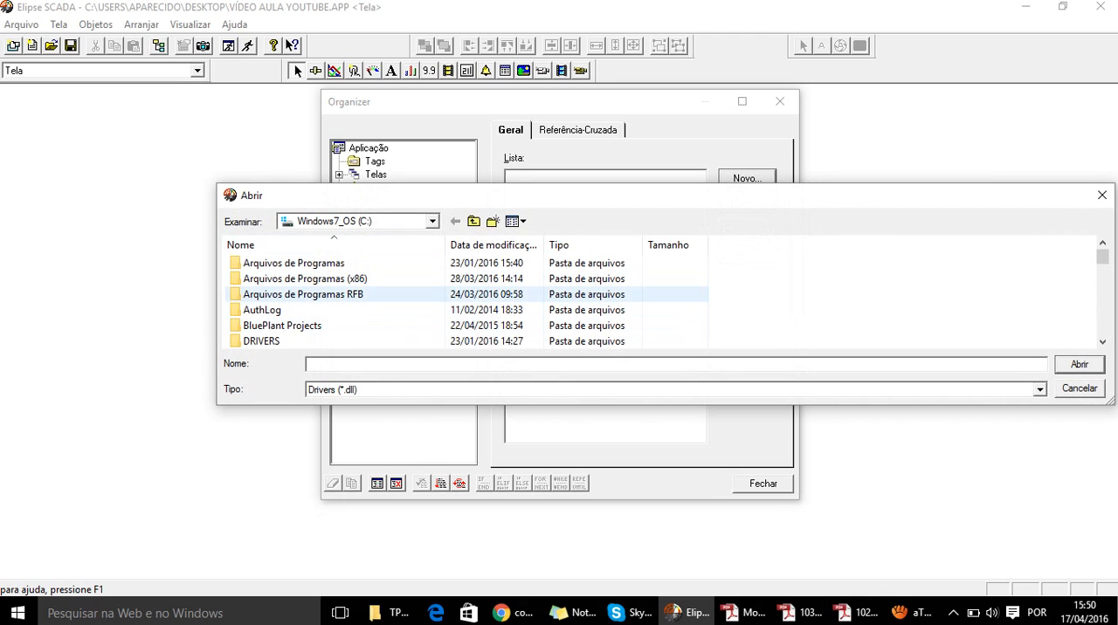
pyautogui.scroll(-4, 350, 310)
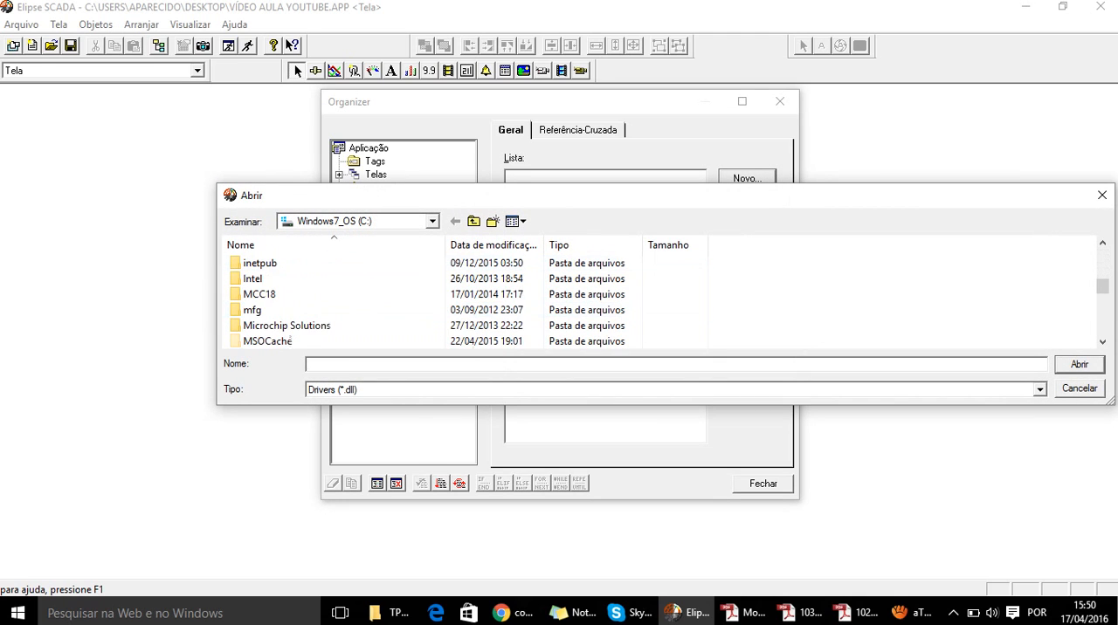
pyautogui.scroll(-5, 349, 325)
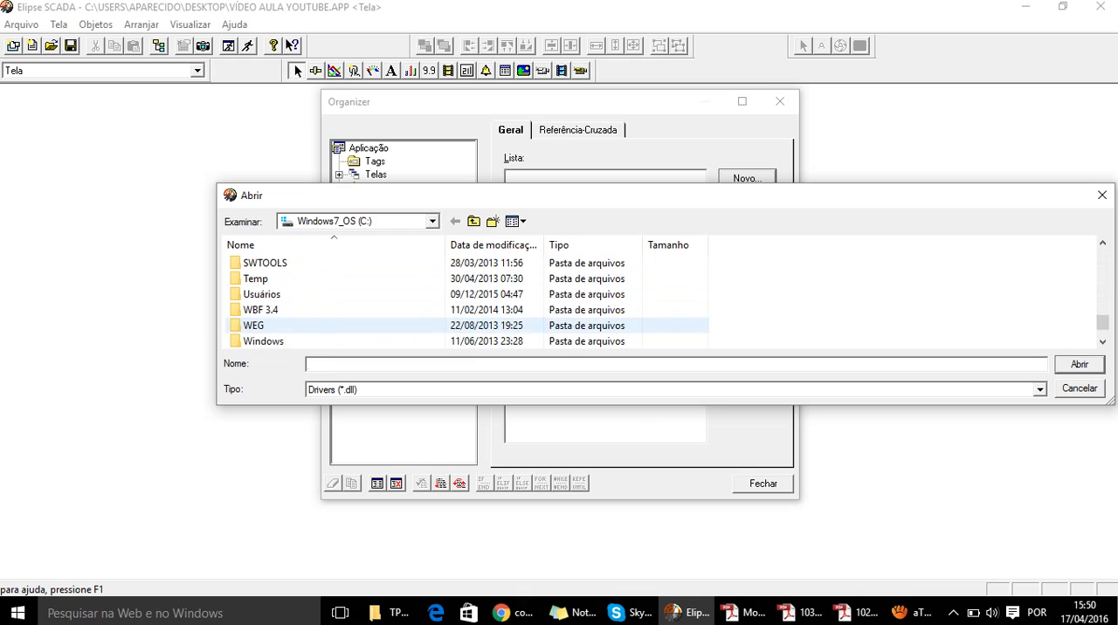
pyautogui.scroll(-1, 349, 325)
pyautogui.click(350, 325)
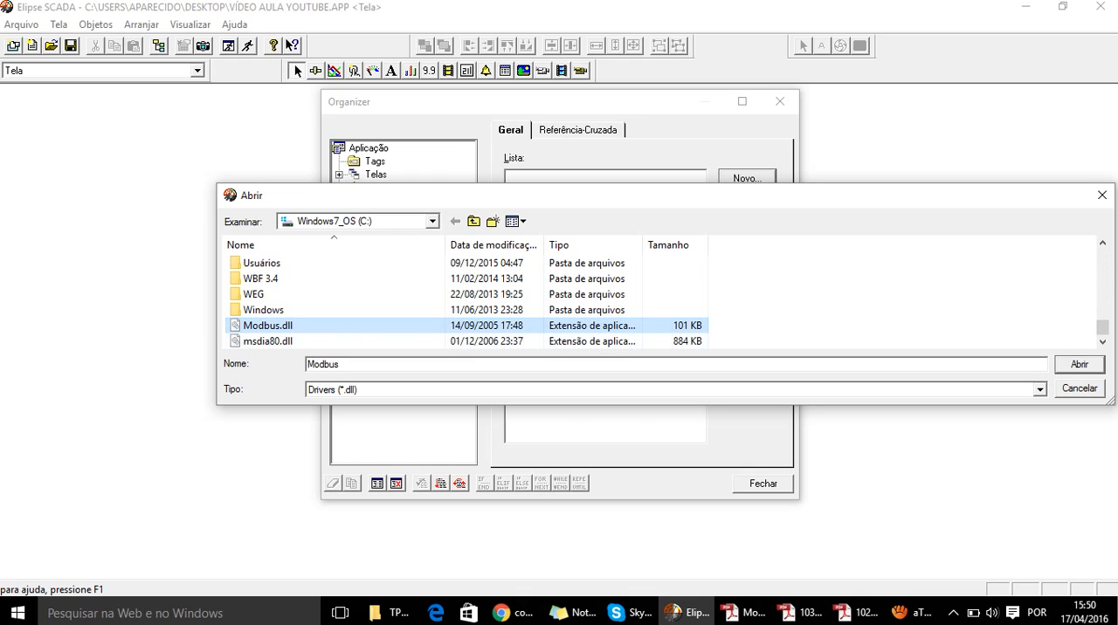
pyautogui.doubleClick(349, 325)
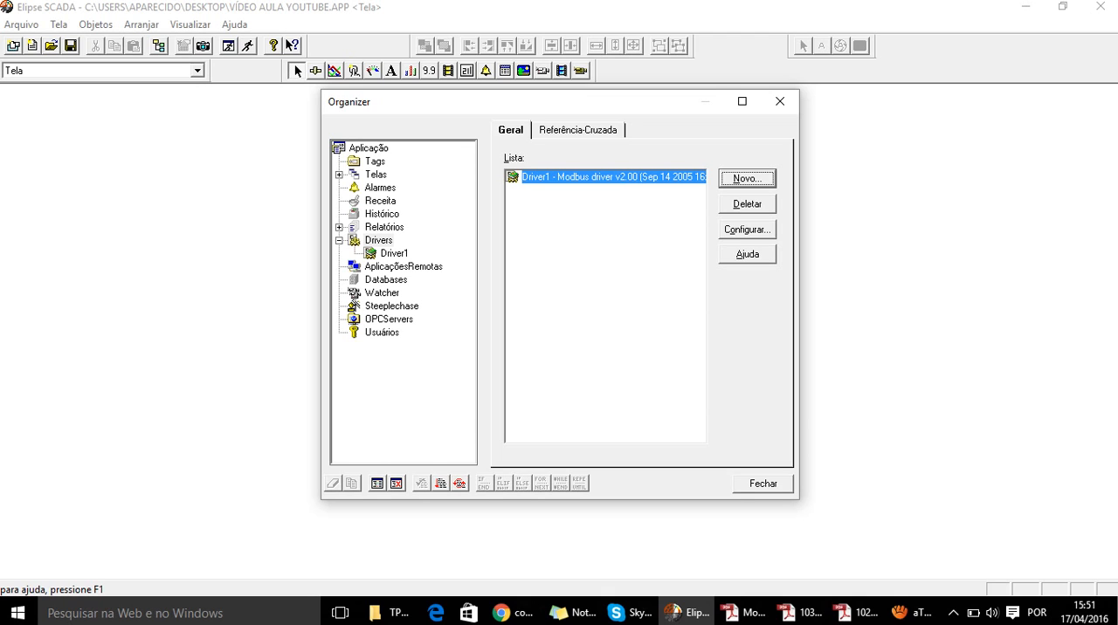
# - Open the extra configuration of the new Modbus driver from its properties
pyautogui.click(613, 178)
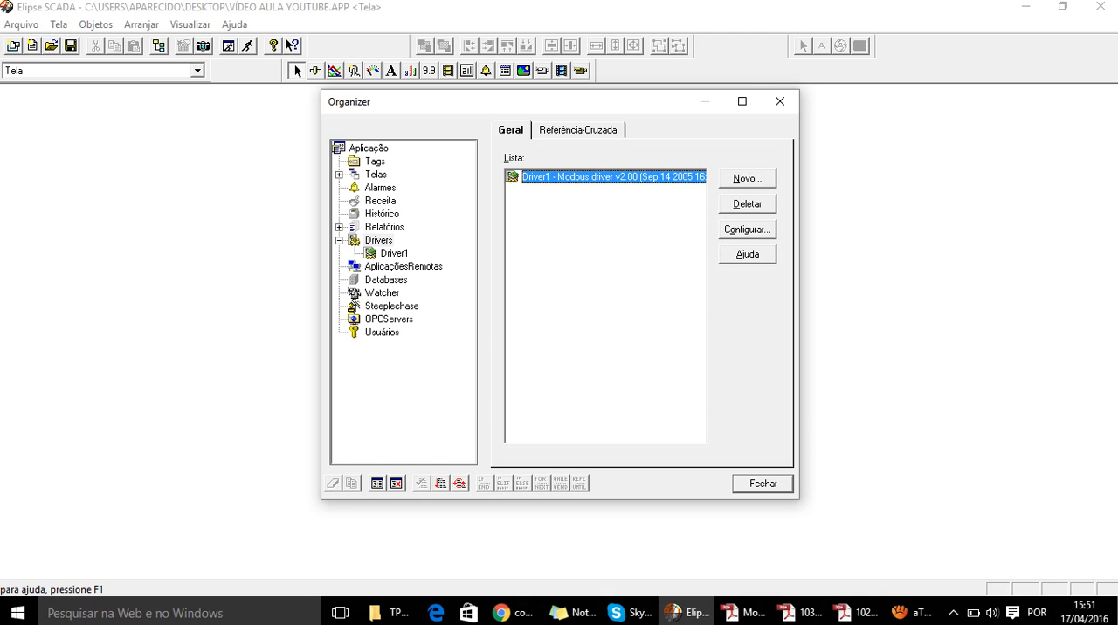
pyautogui.click(747, 229)
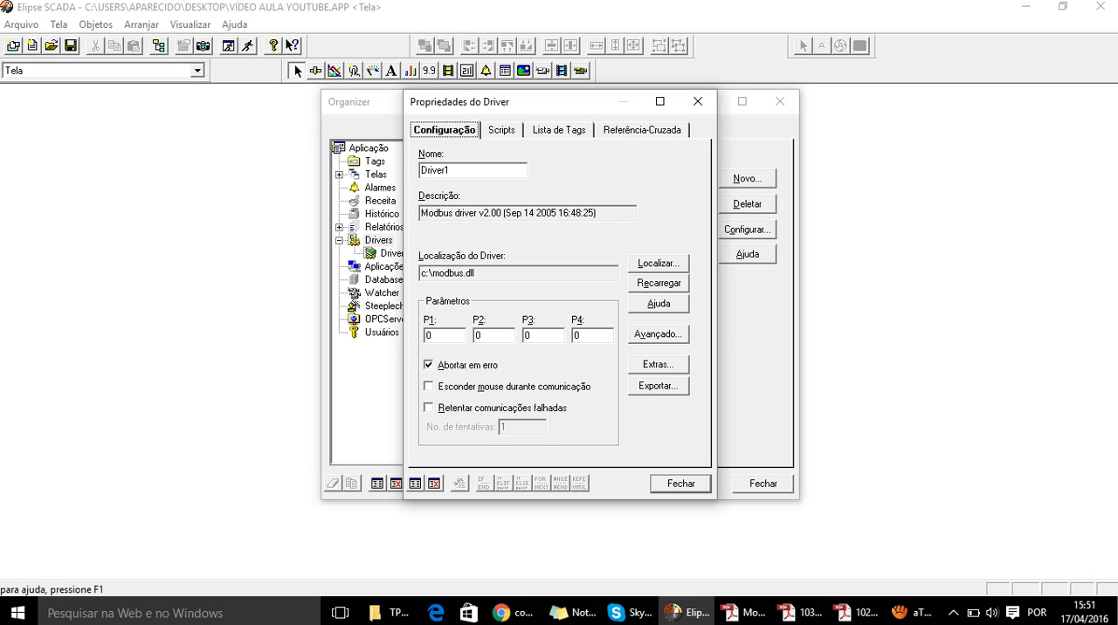
pyautogui.click(657, 364)
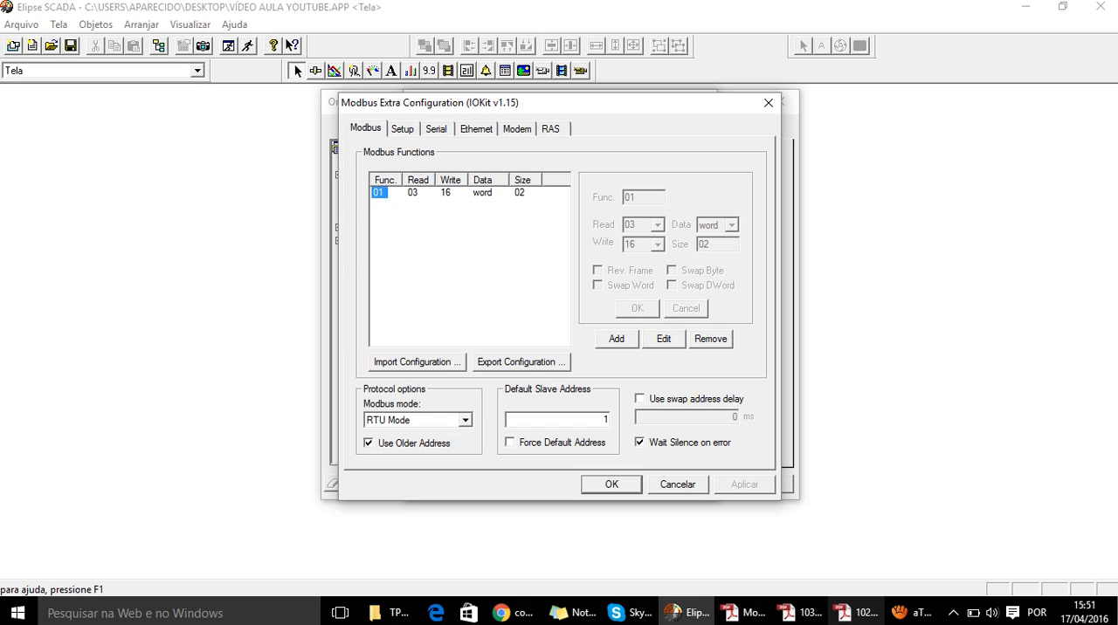
# - Check the read codes in ModBus_Br.pdf in Adobe Reader, and remove the default function from the driver's Modbus functions in Elipse SCADA
pyautogui.click(742, 612)
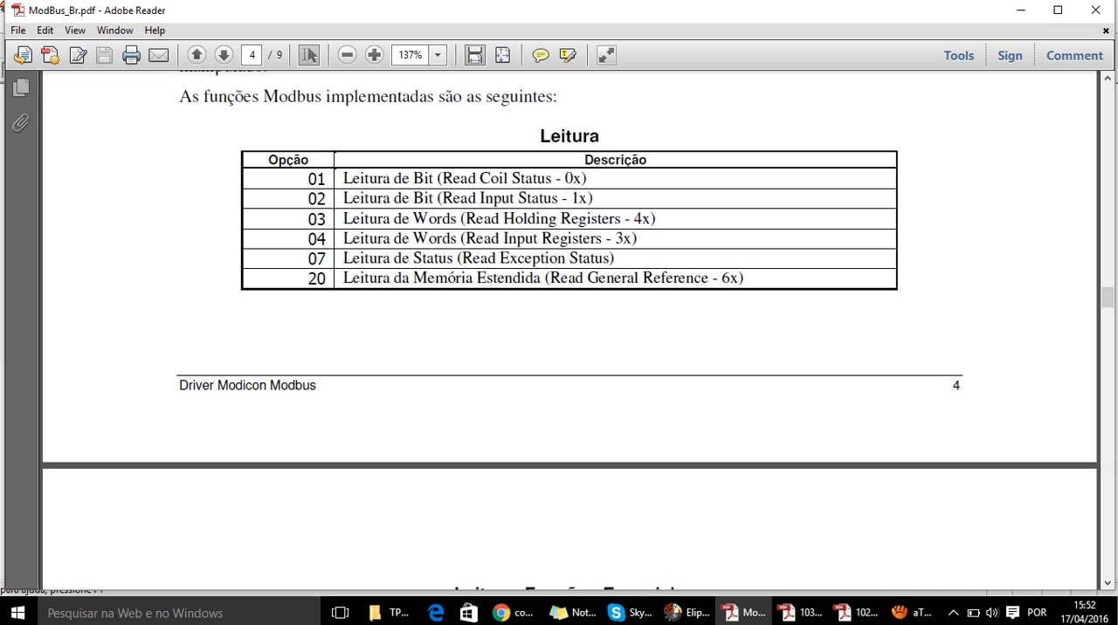
pyautogui.click(686, 612)
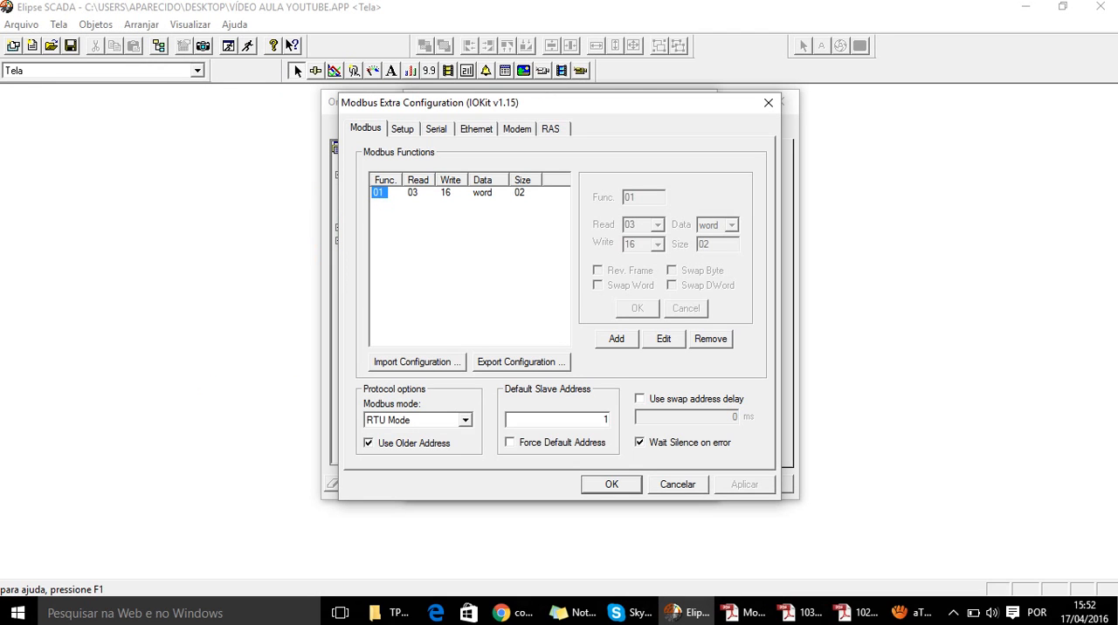
pyautogui.click(710, 339)
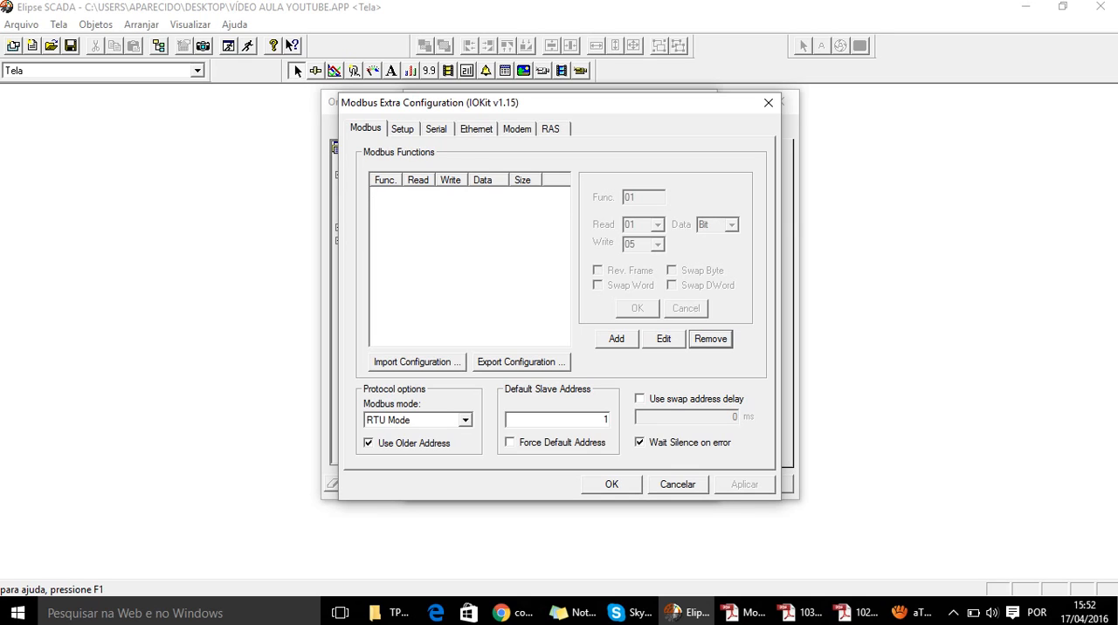
# - Start adding Modbus function 01 with read code 01
pyautogui.click(617, 339)
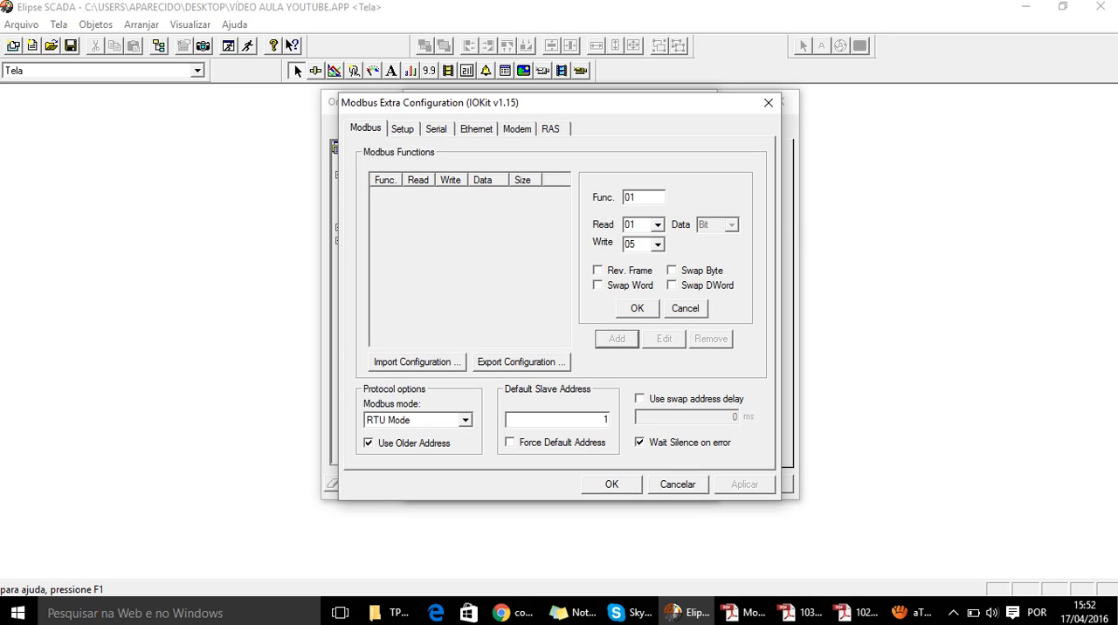
pyautogui.click(657, 224)
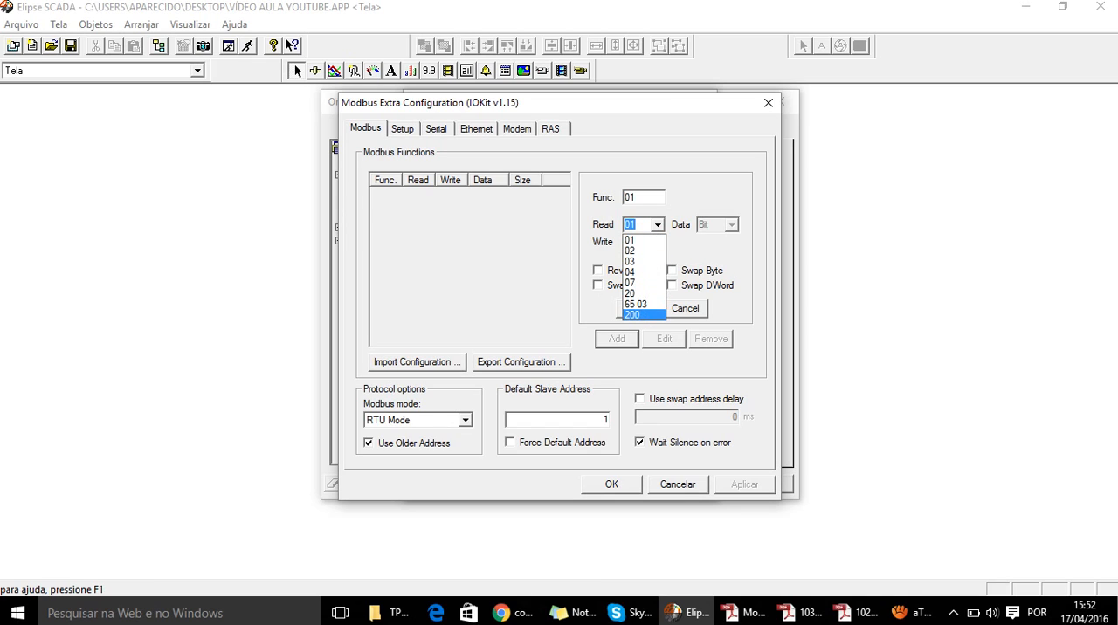
pyautogui.click(643, 240)
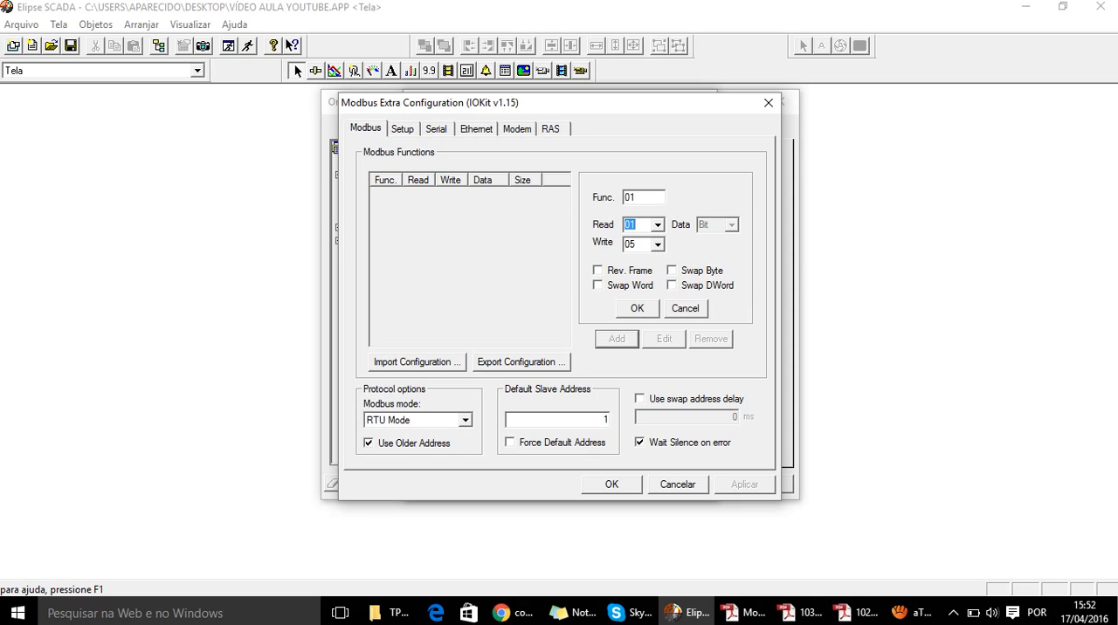
pyautogui.press('Tab')
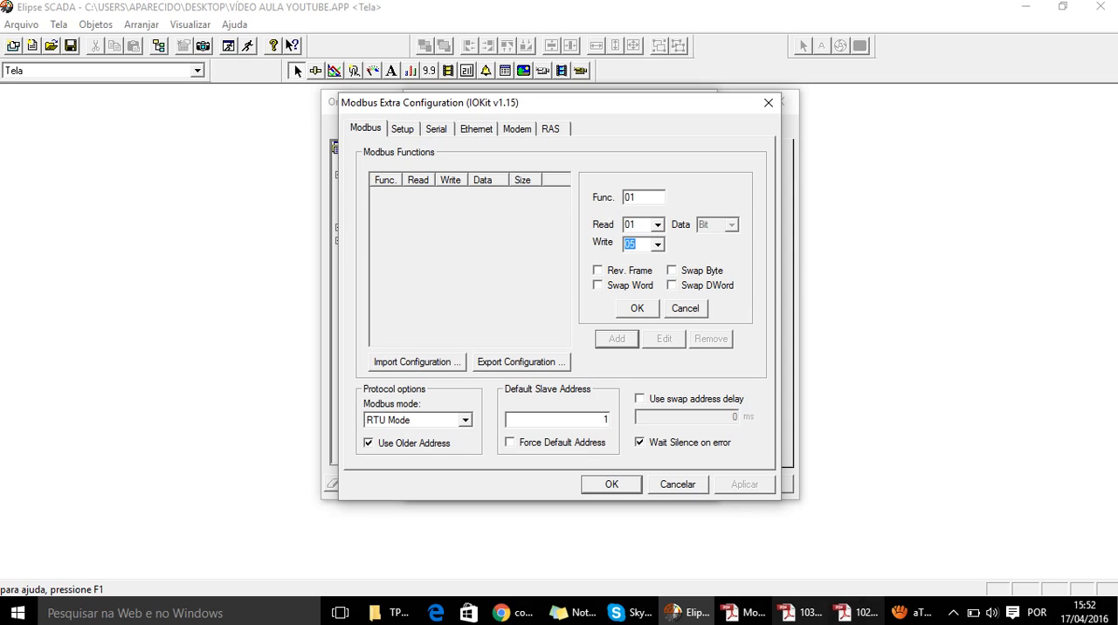
# - Switch to ModBus_Br.pdf and examine the Leitura and Escrita tables, highlighting the entries for read option 01 and write option 05
pyautogui.click(743, 613)
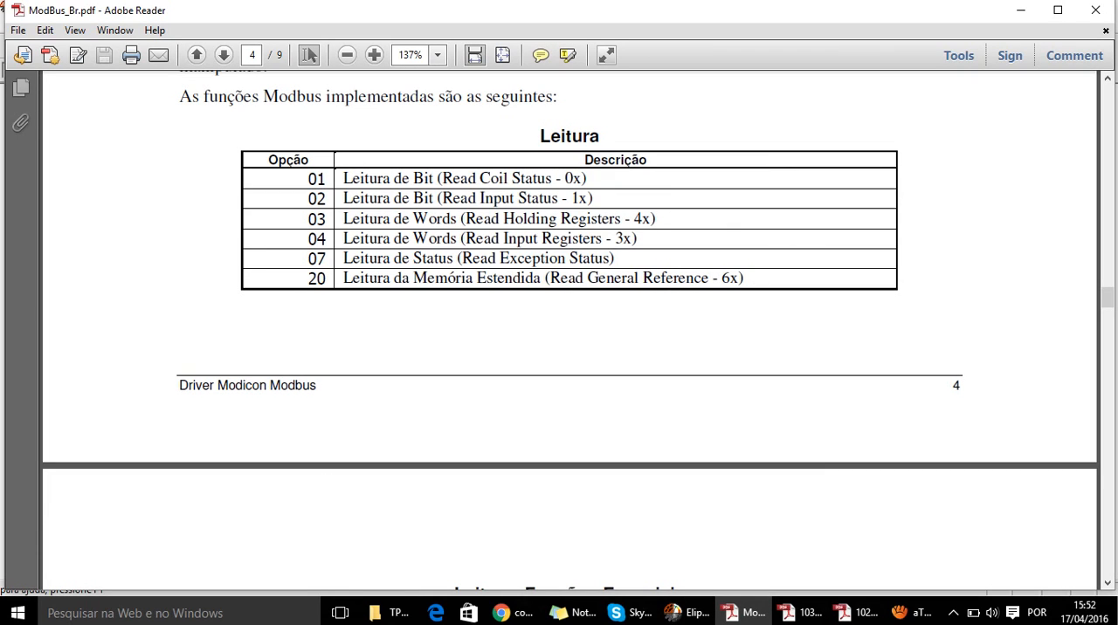
pyautogui.moveTo(334, 159); pyautogui.dragTo(316, 179)
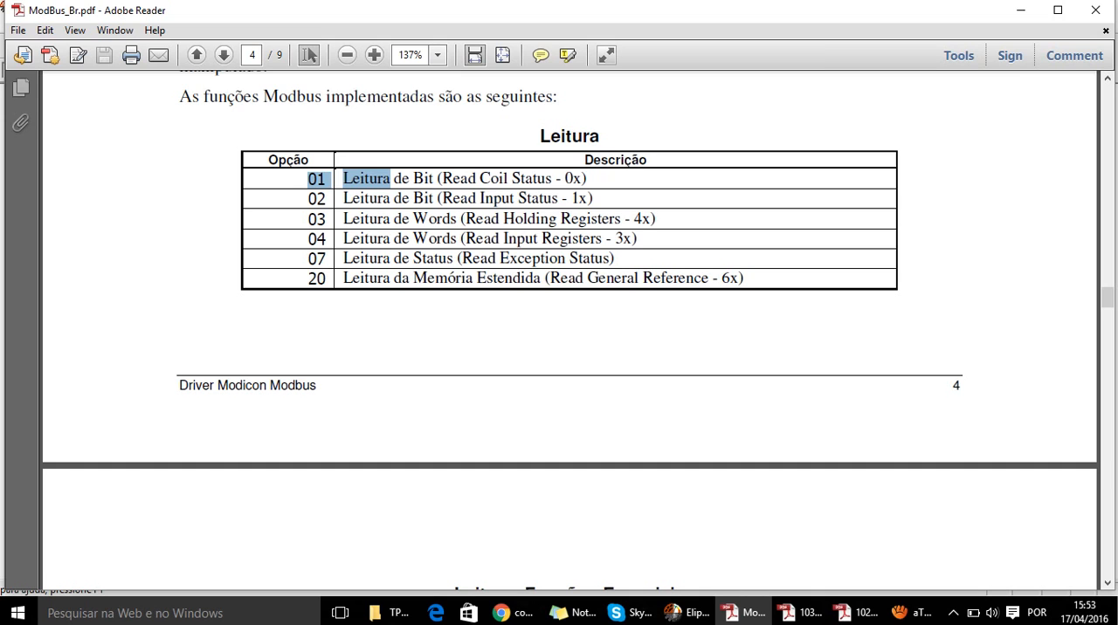
pyautogui.scroll(-5, 569, 332)
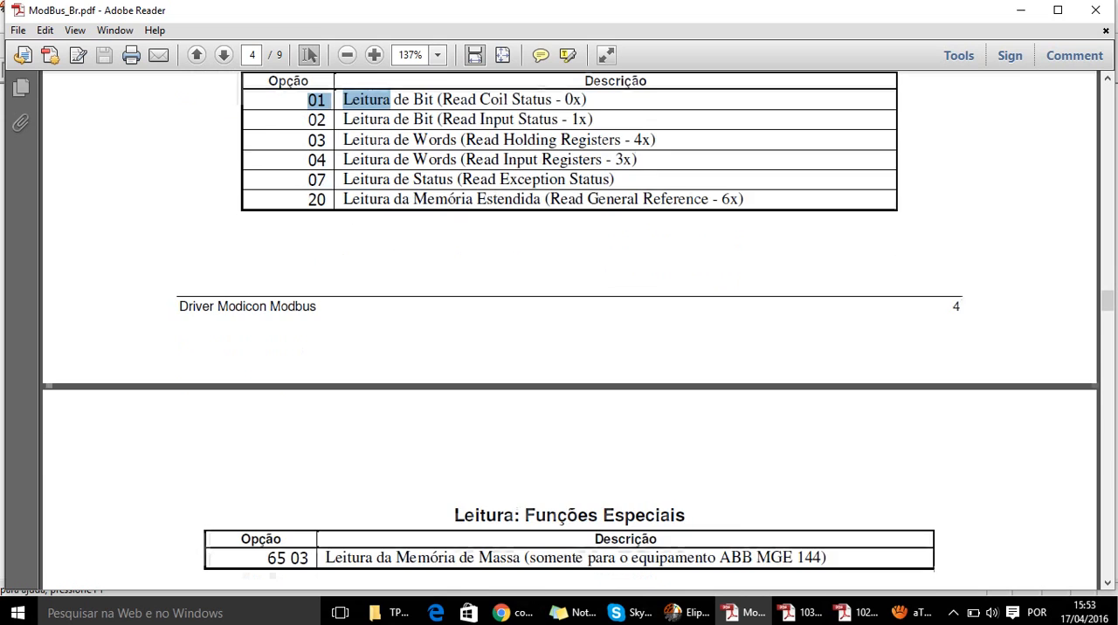
pyautogui.scroll(2, 570, 332)
pyautogui.scroll(-3, 569, 332)
pyautogui.scroll(-5, 569, 332)
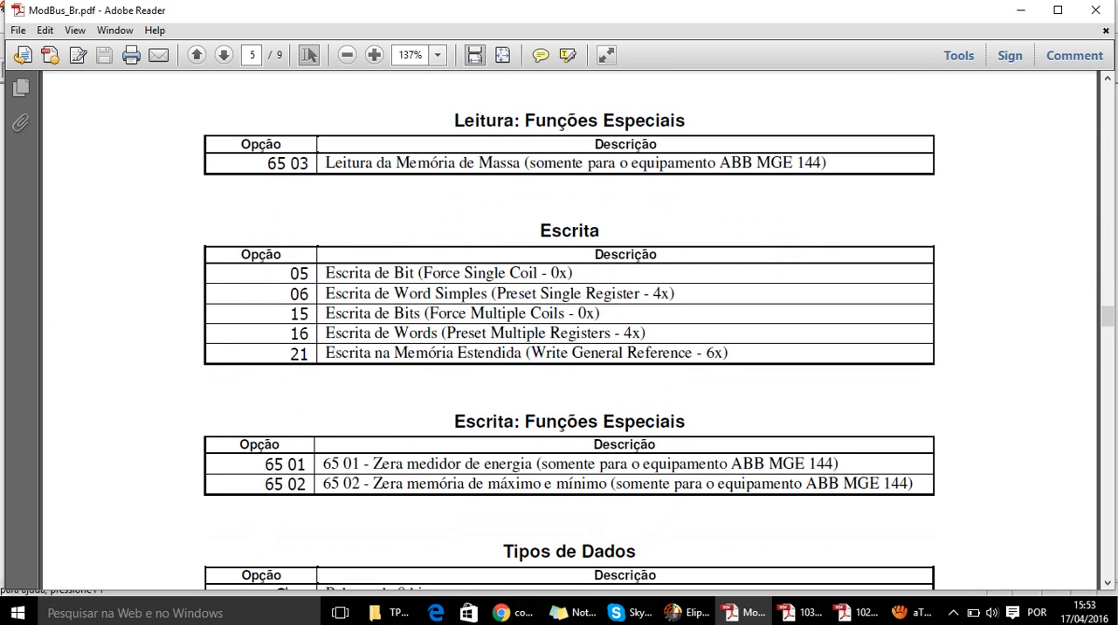
pyautogui.moveTo(325, 273); pyautogui.dragTo(640, 293)
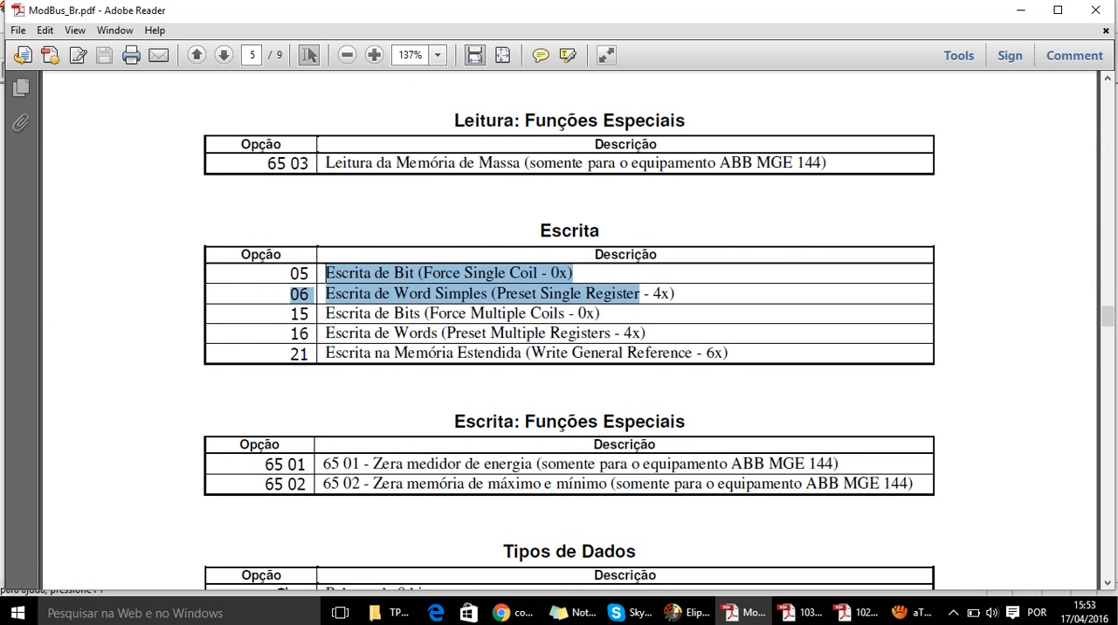
pyautogui.click(604, 256)
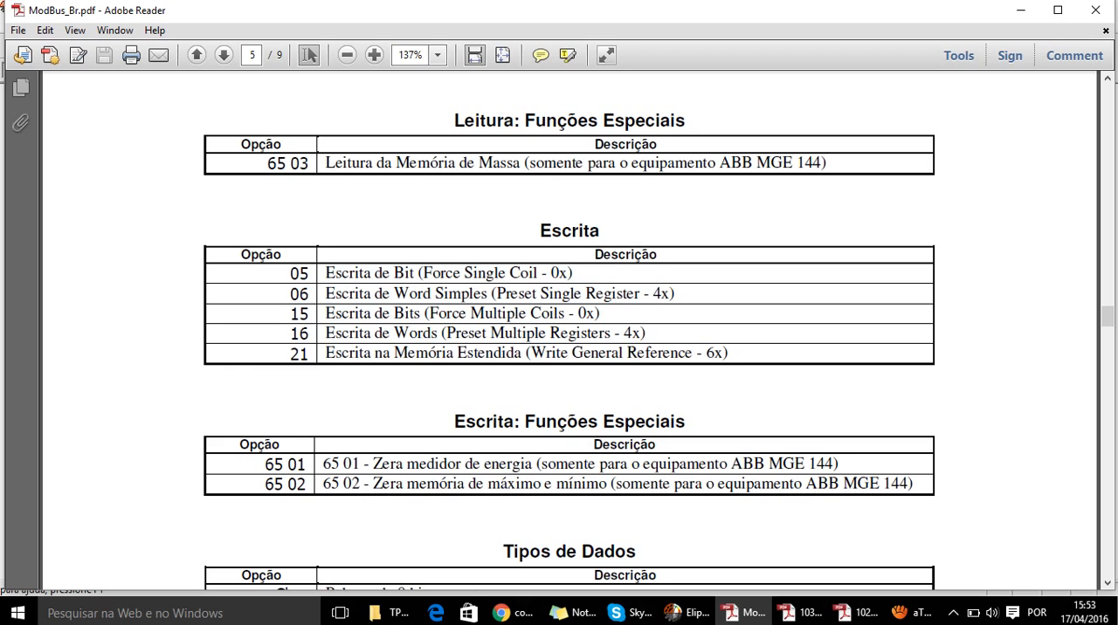
pyautogui.moveTo(326, 272); pyautogui.dragTo(548, 274)
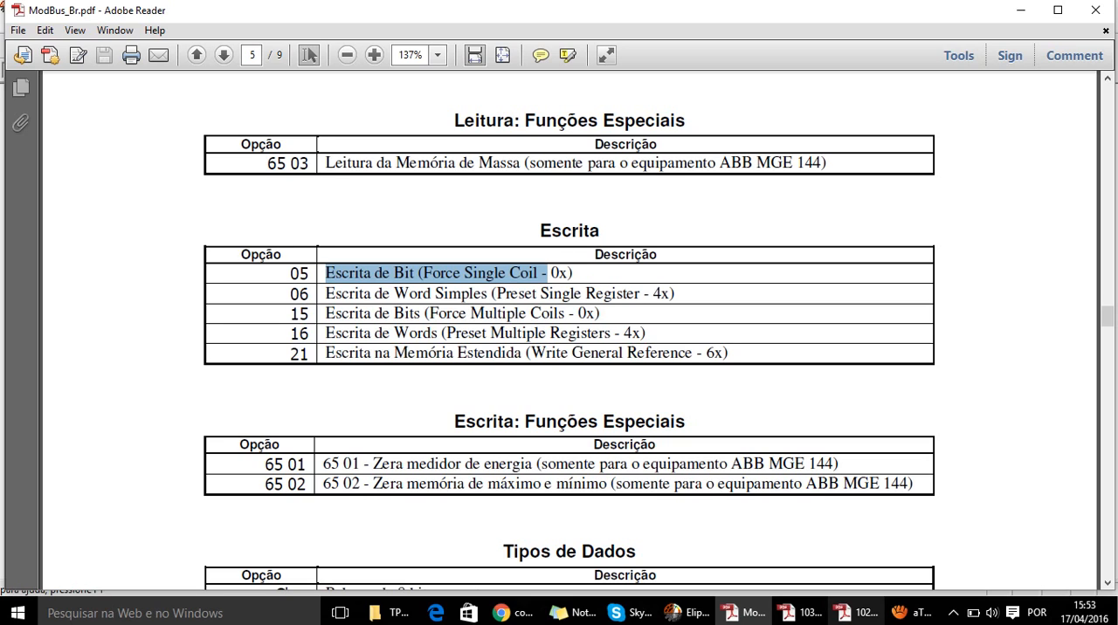
# - Switch back to Elipse SCADA and confirm function 01 with read code 01 and write code 05
pyautogui.click(686, 613)
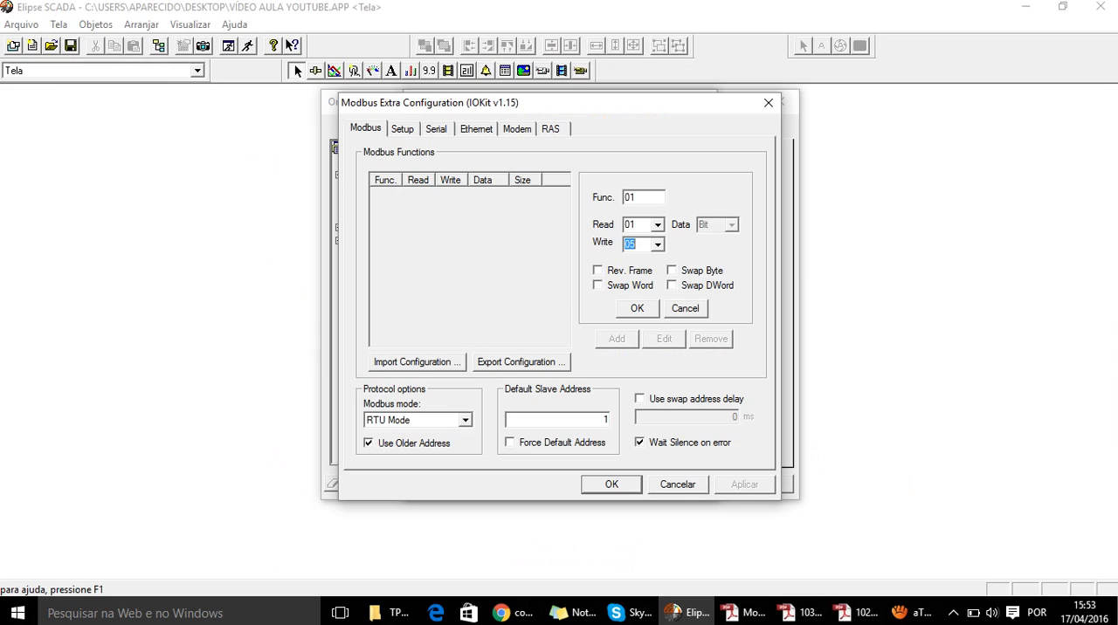
pyautogui.press('Return')
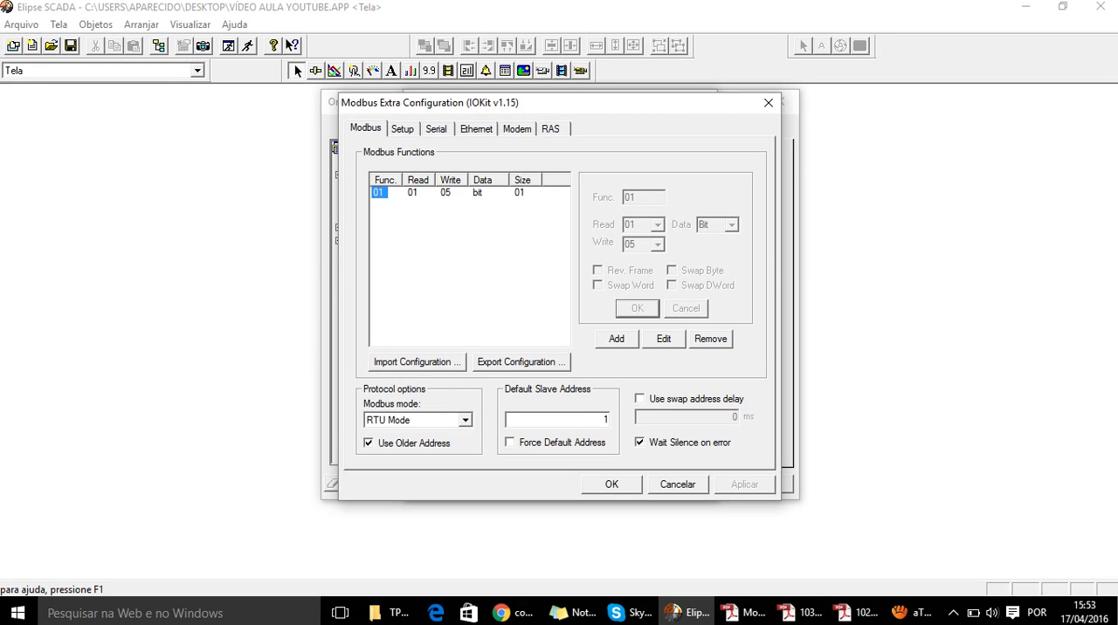
pyautogui.click(455, 245)
# - Start adding Modbus function 02, consult the Leitura table in ModBus_Br.pdf, and set the function's read code to 03
pyautogui.click(617, 339)
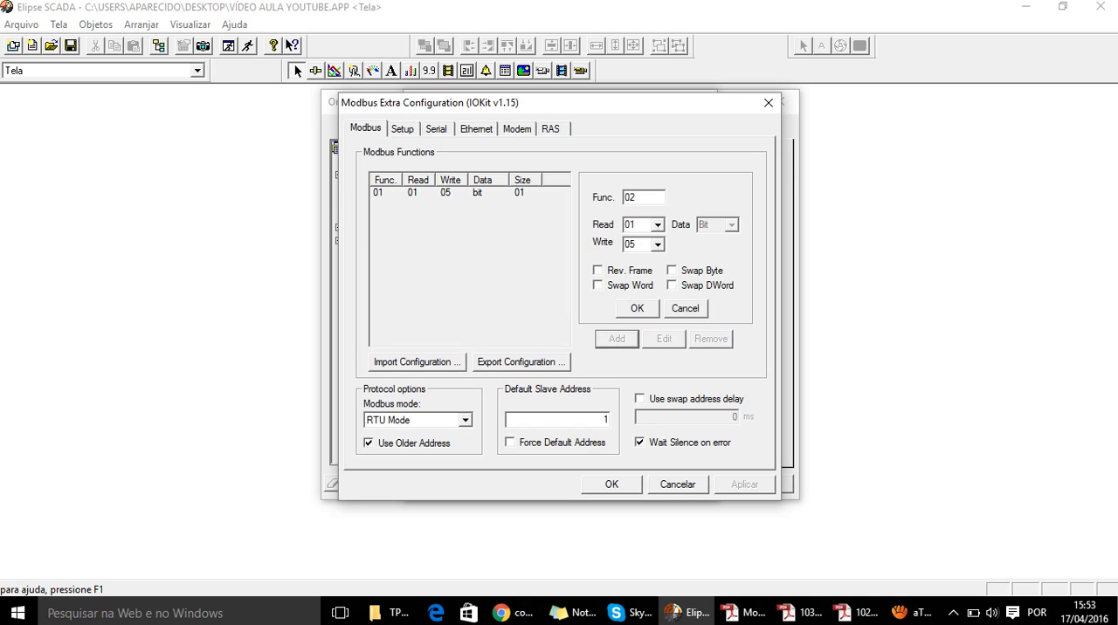
pyautogui.click(658, 225)
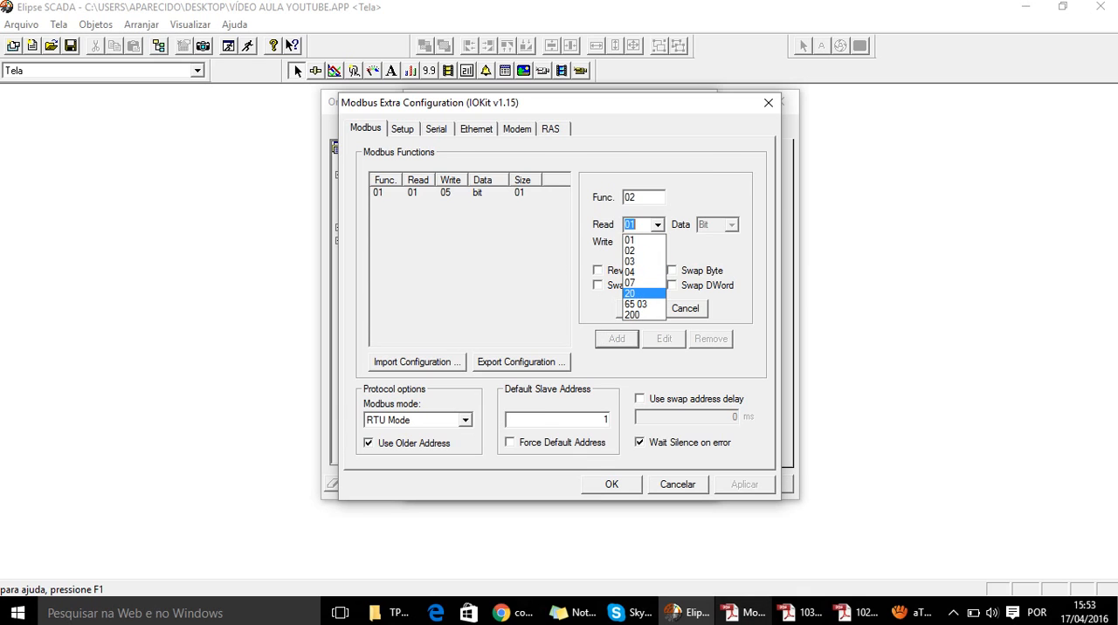
pyautogui.click(743, 613)
pyautogui.scroll(10, 570, 332)
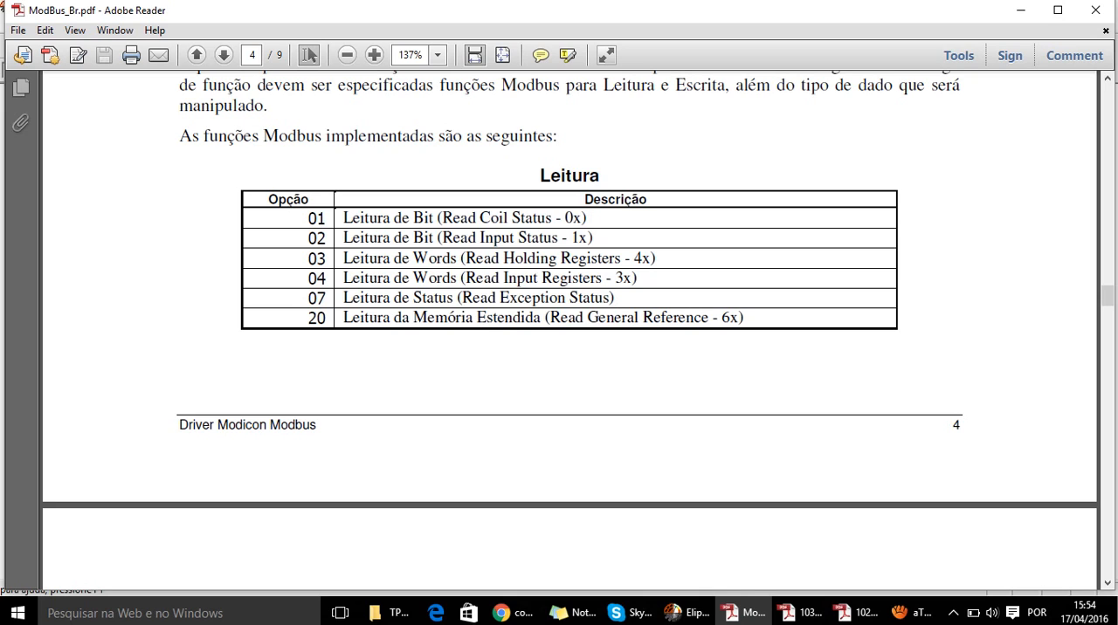
pyautogui.click(673, 613)
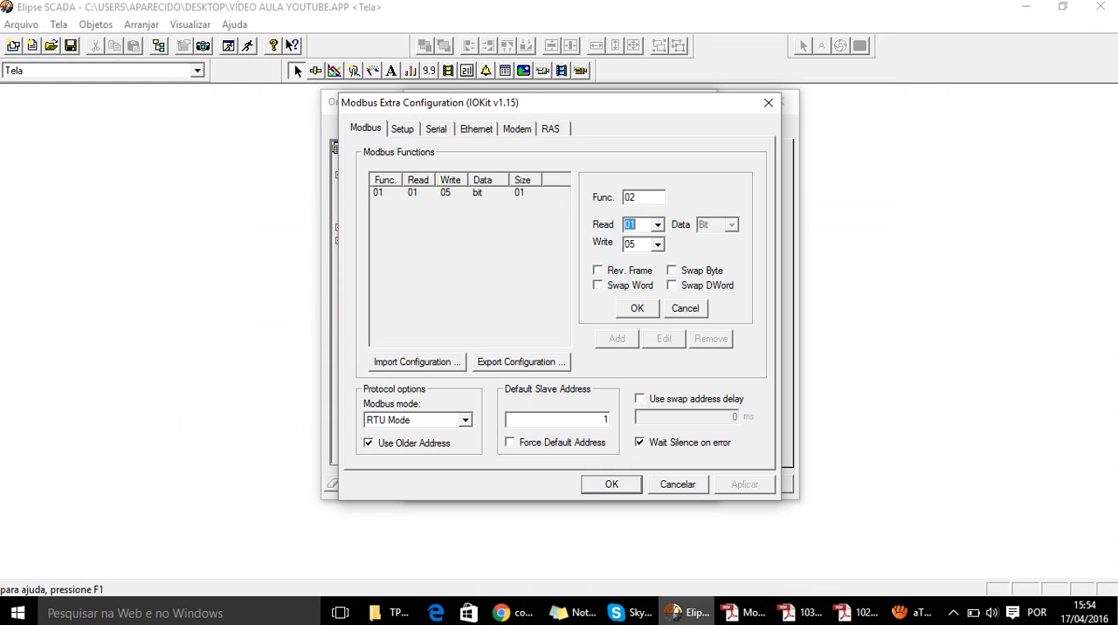
pyautogui.click(658, 225)
pyautogui.click(644, 261)
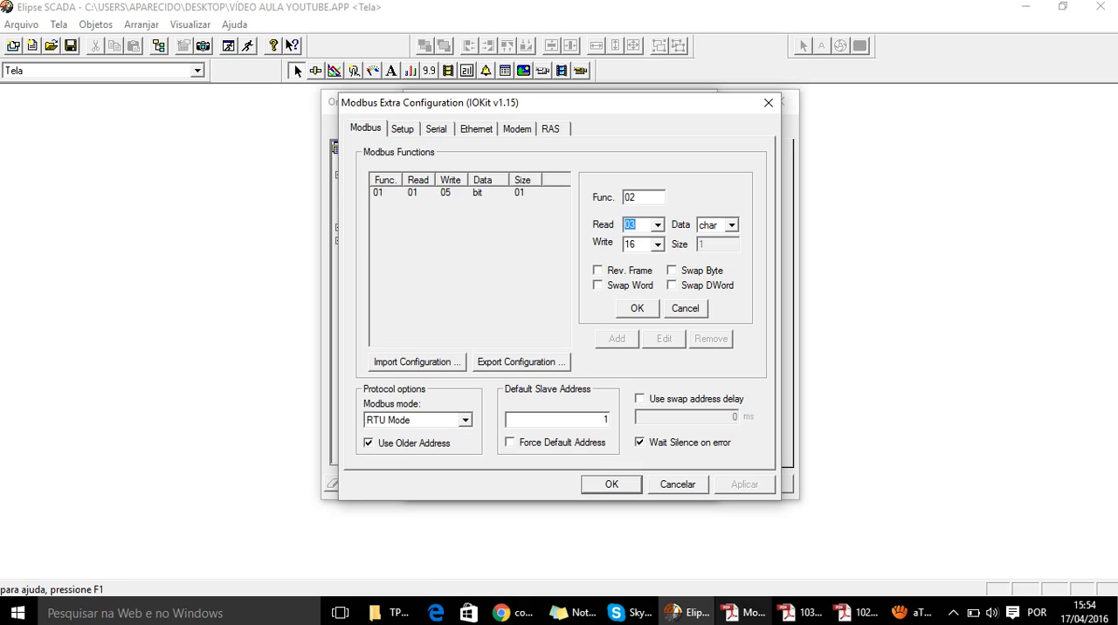
# - Check the write codes in the Escrita table of ModBus_Br.pdf and return to the Elipse SCADA driver configuration
pyautogui.click(747, 613)
pyautogui.scroll(-3, 568, 201)
pyautogui.scroll(-5, 568, 323)
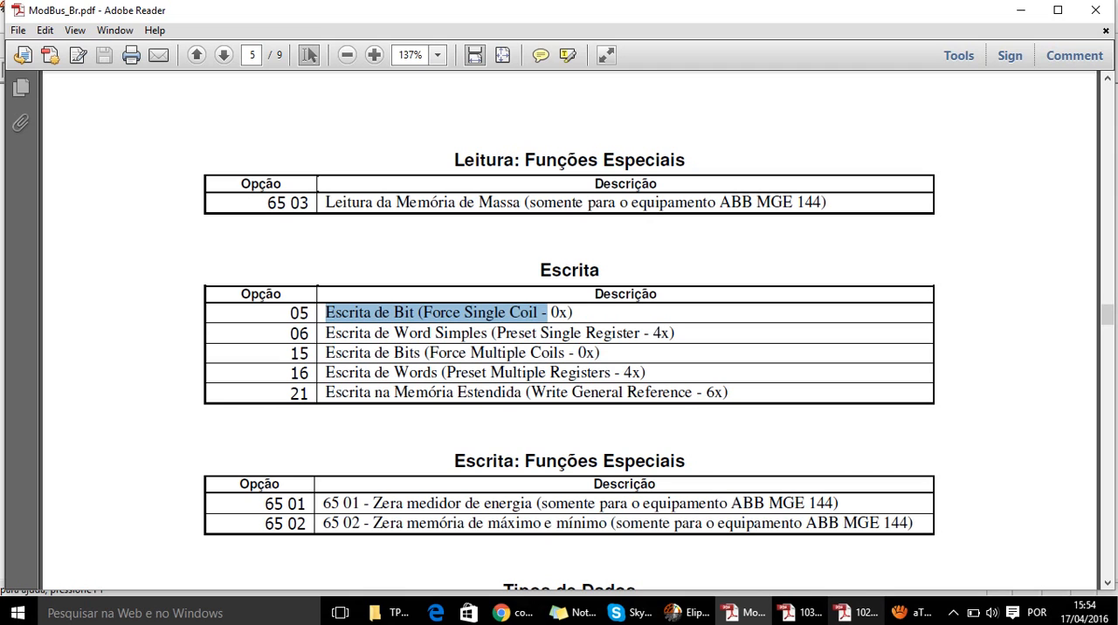
pyautogui.click(685, 613)
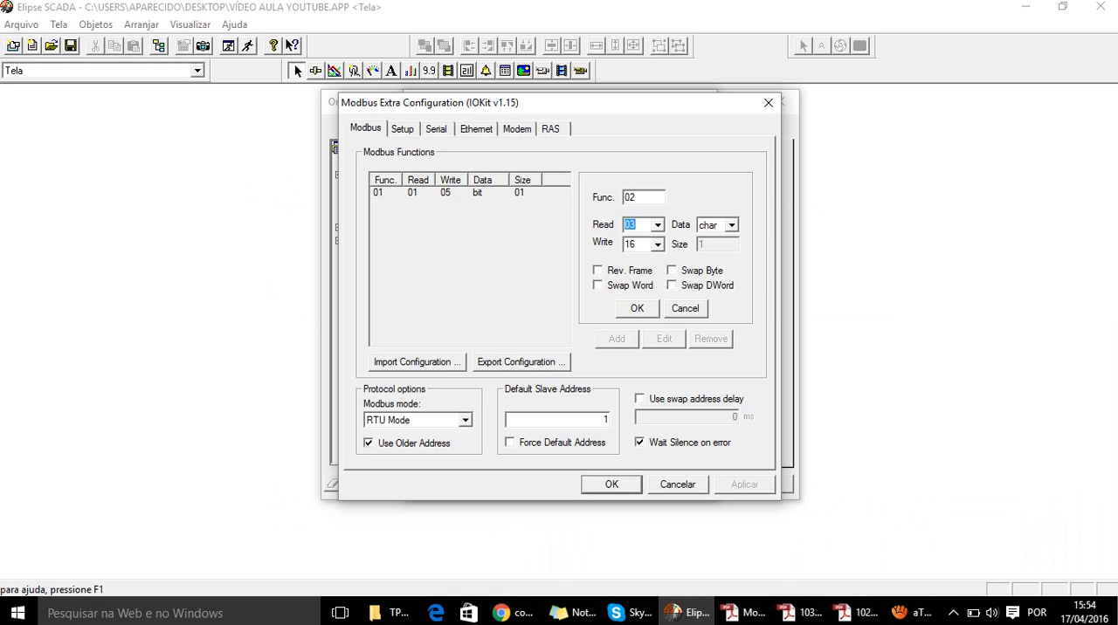
# - Confirm Modbus function 02 with read code 03 and write code 16, and review the entries for functions 01 and 02
pyautogui.press('Return')
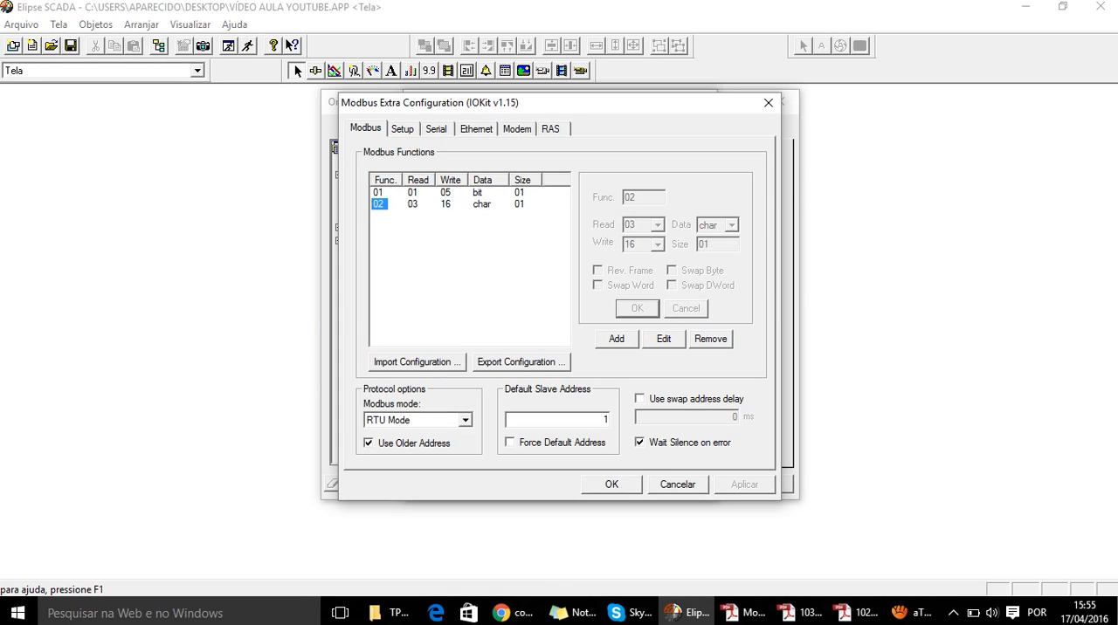
pyautogui.click(379, 192)
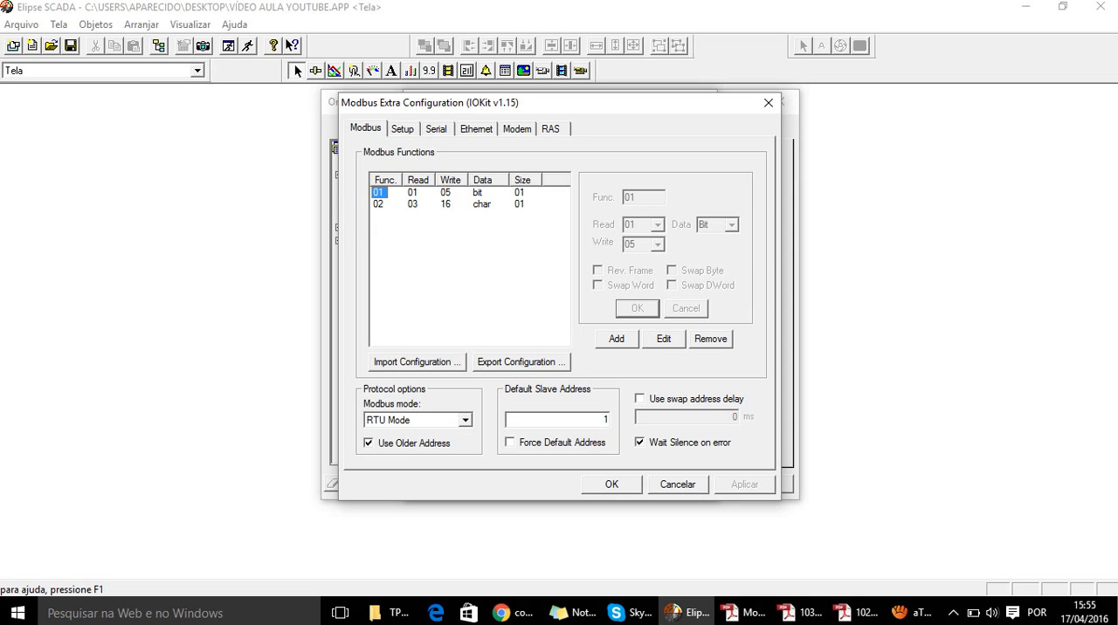
pyautogui.click(378, 204)
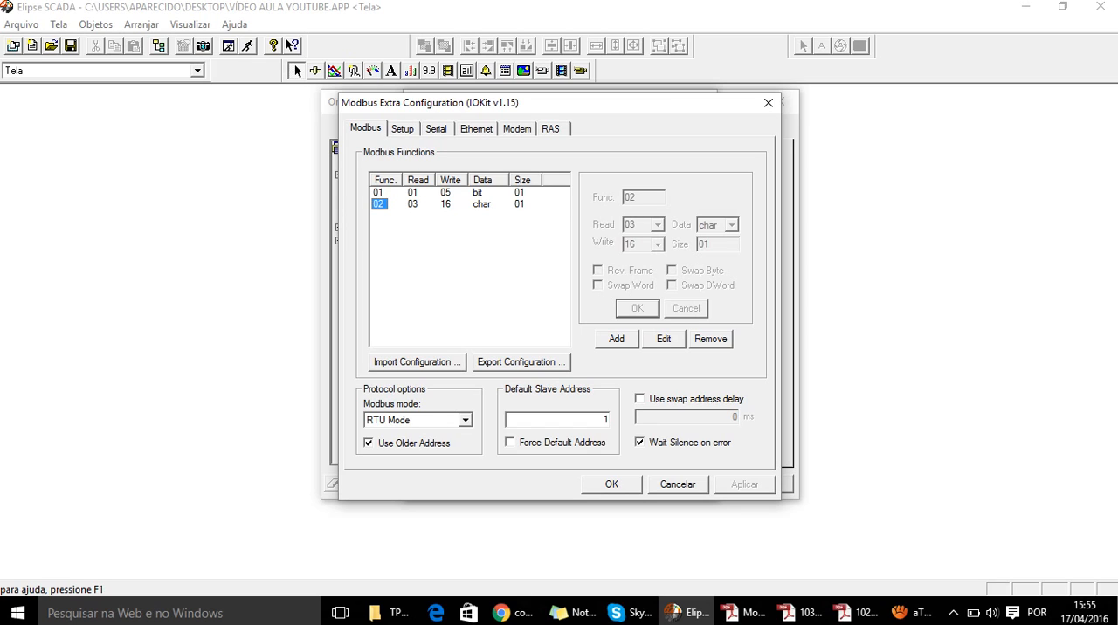
# - Keep Serial as the driver's physical layer and check the serial port settings
pyautogui.hotkey('ctrl', 'Tab')
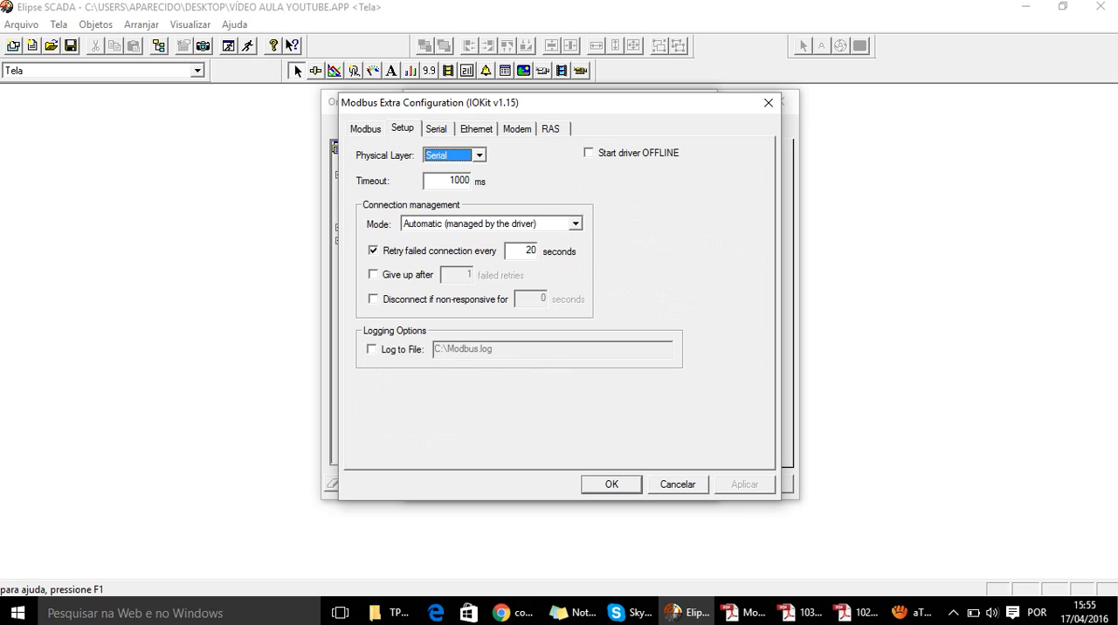
pyautogui.click(479, 156)
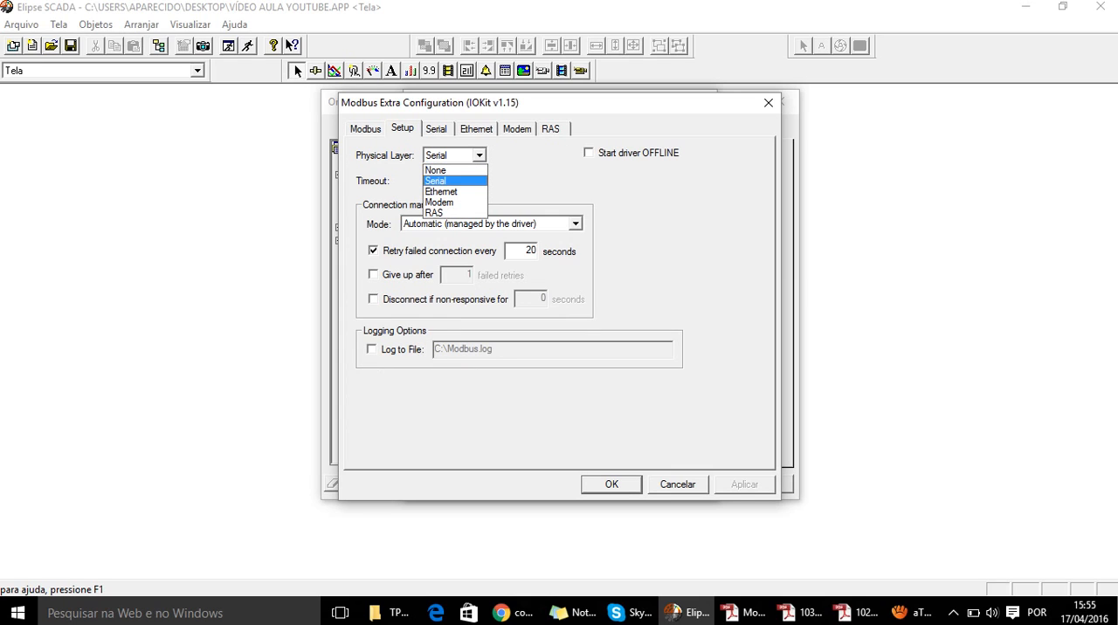
pyautogui.click(445, 181)
pyautogui.click(436, 129)
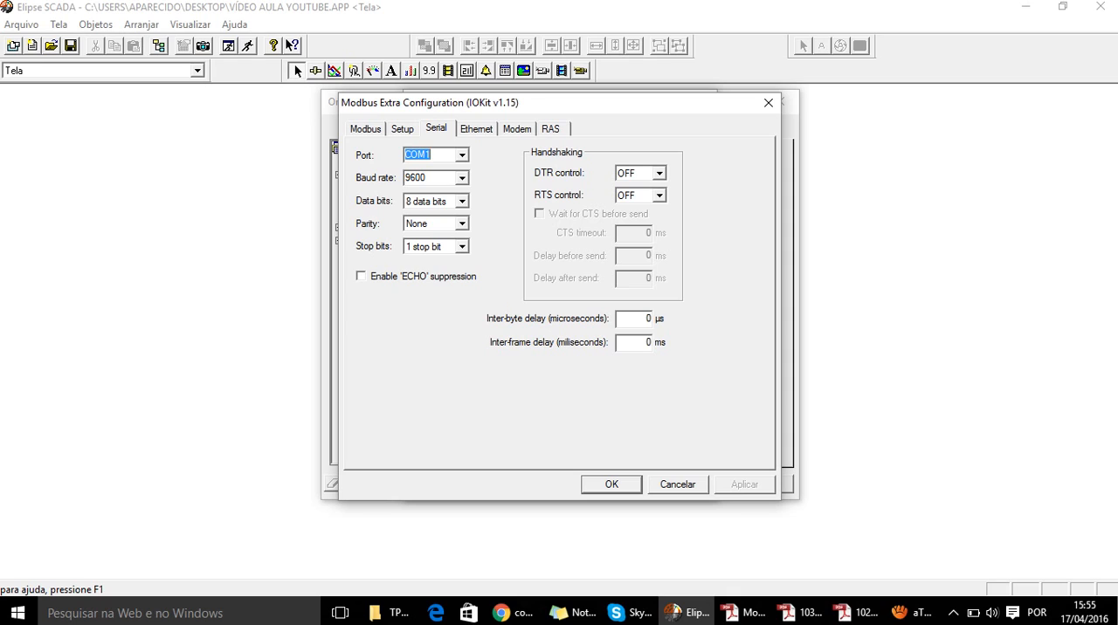
# - Recheck the Modbus function list, accept the extra configuration, and close the driver properties
pyautogui.click(365, 128)
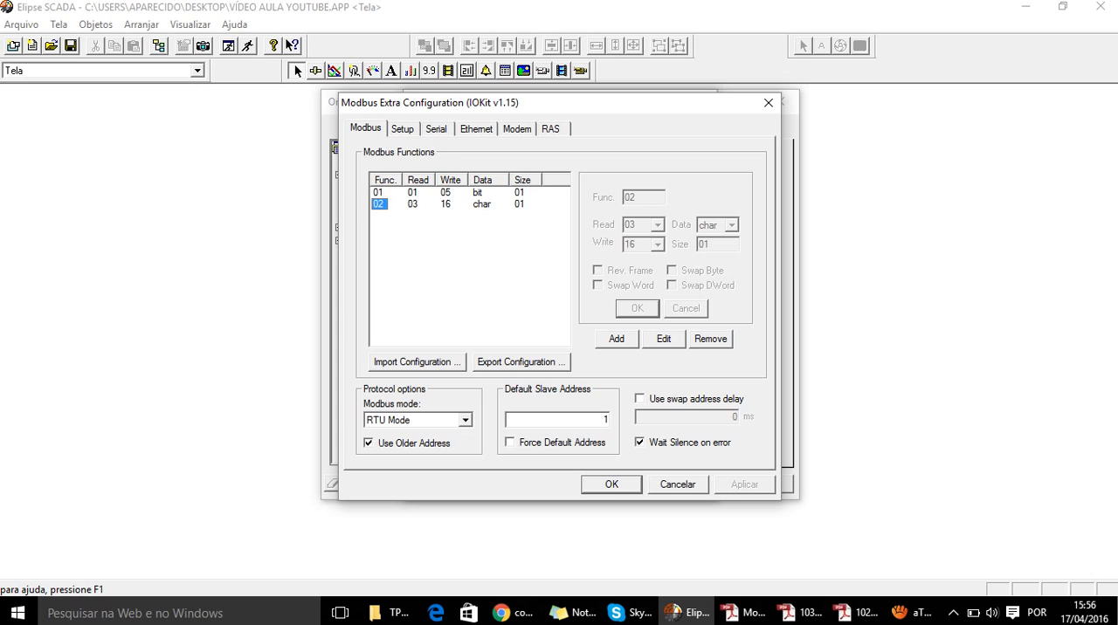
pyautogui.press('Return')
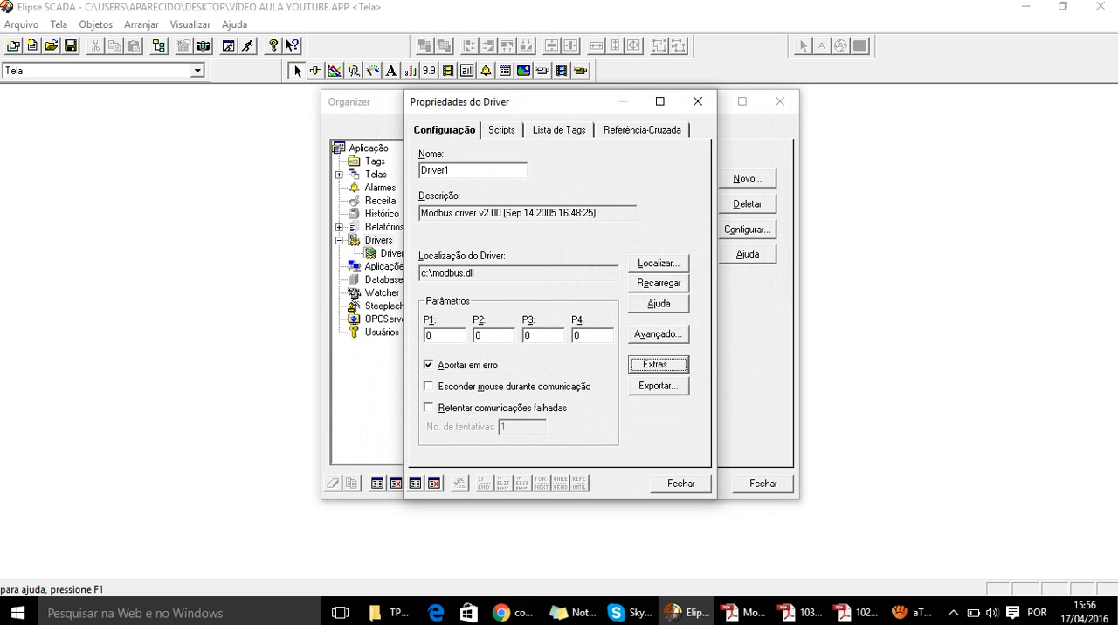
pyautogui.press('Escape')
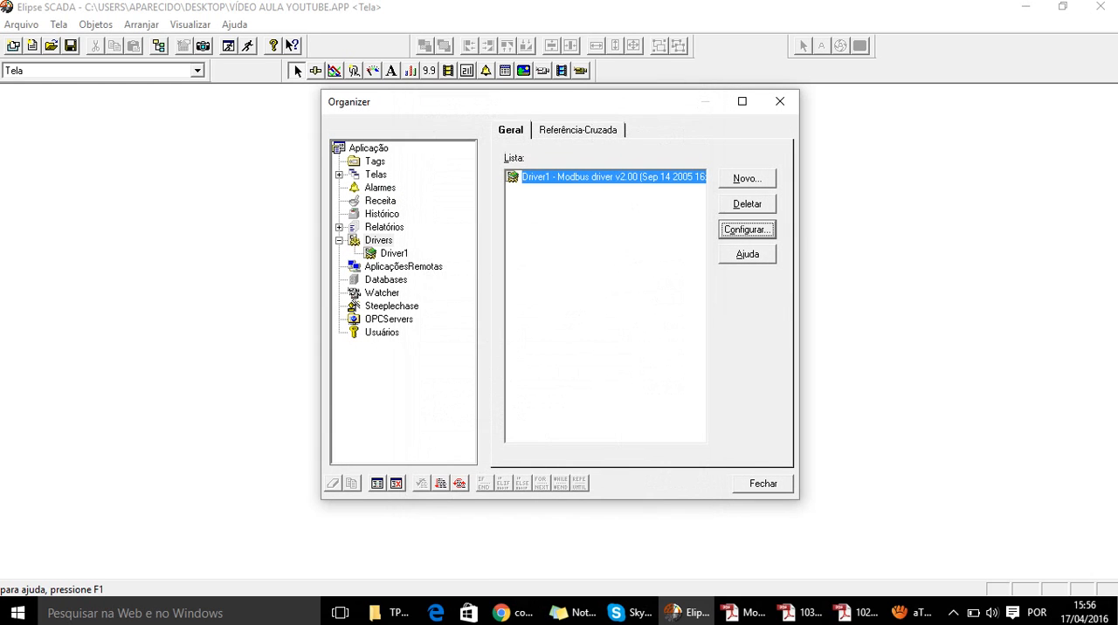
# - Create a PLC tag named Teste in the Tags group
pyautogui.click(374, 161)
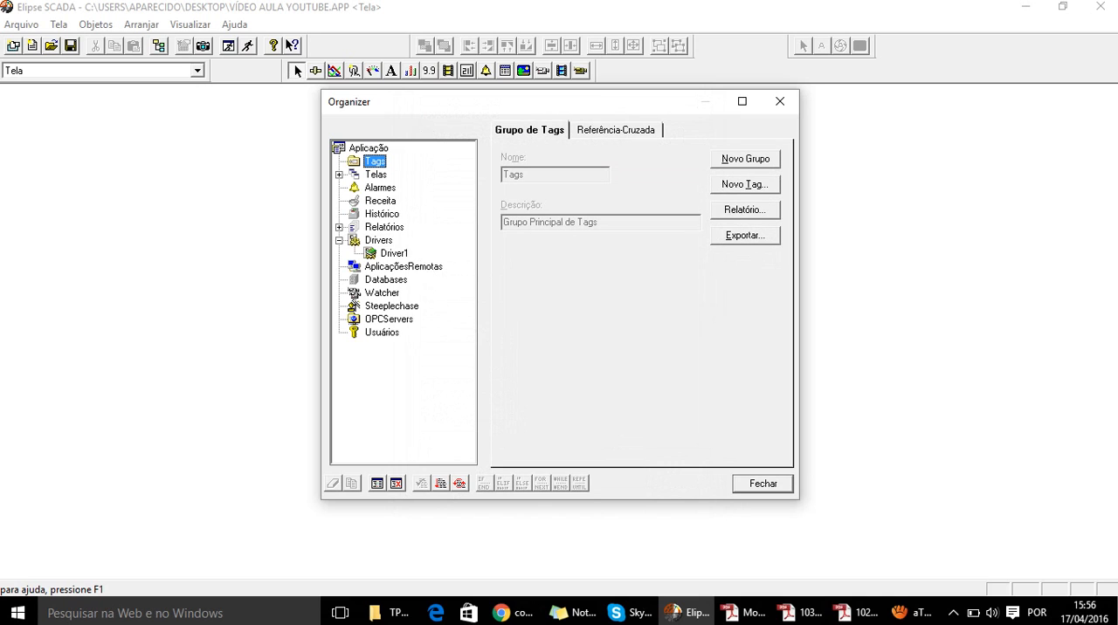
pyautogui.click(745, 185)
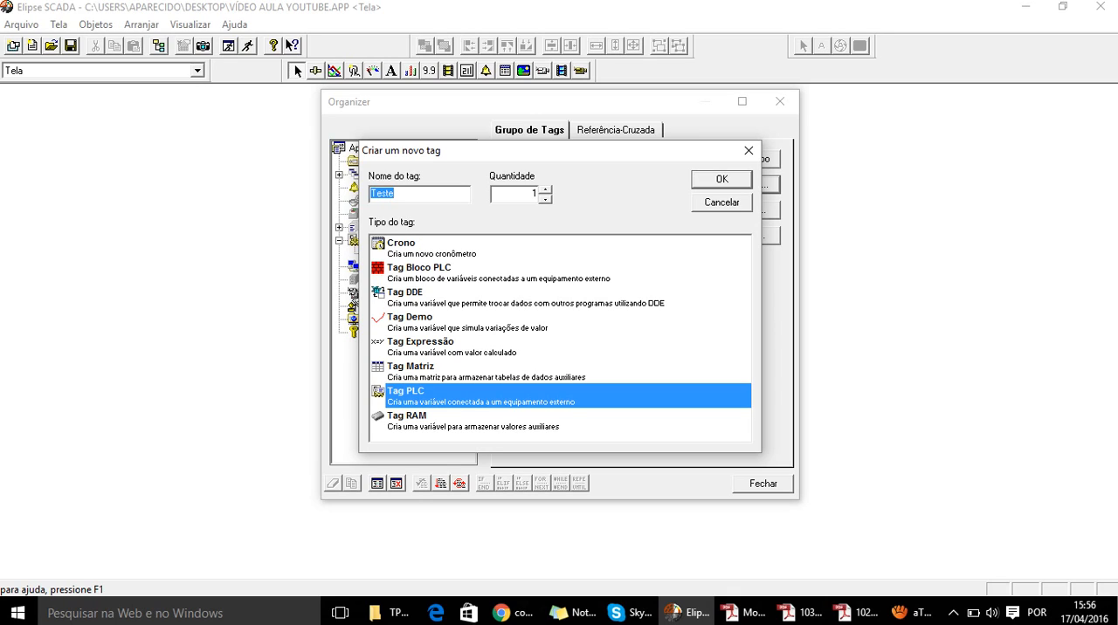
pyautogui.press('Return')
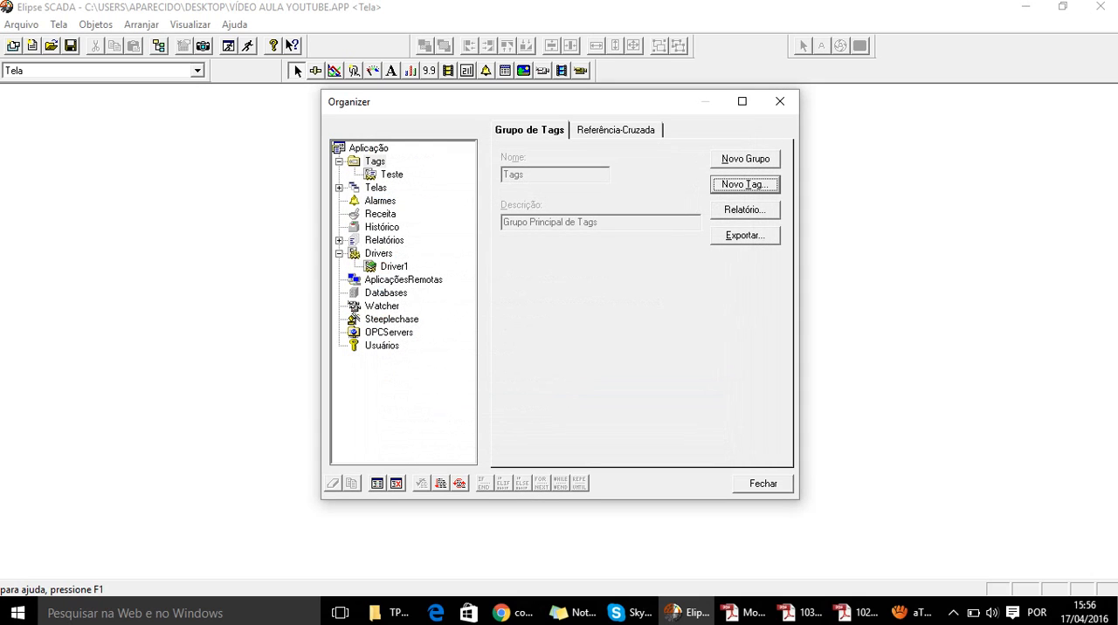
# - Create a second PLC tag named Teste_2 in the Tags group
pyautogui.press('Return')
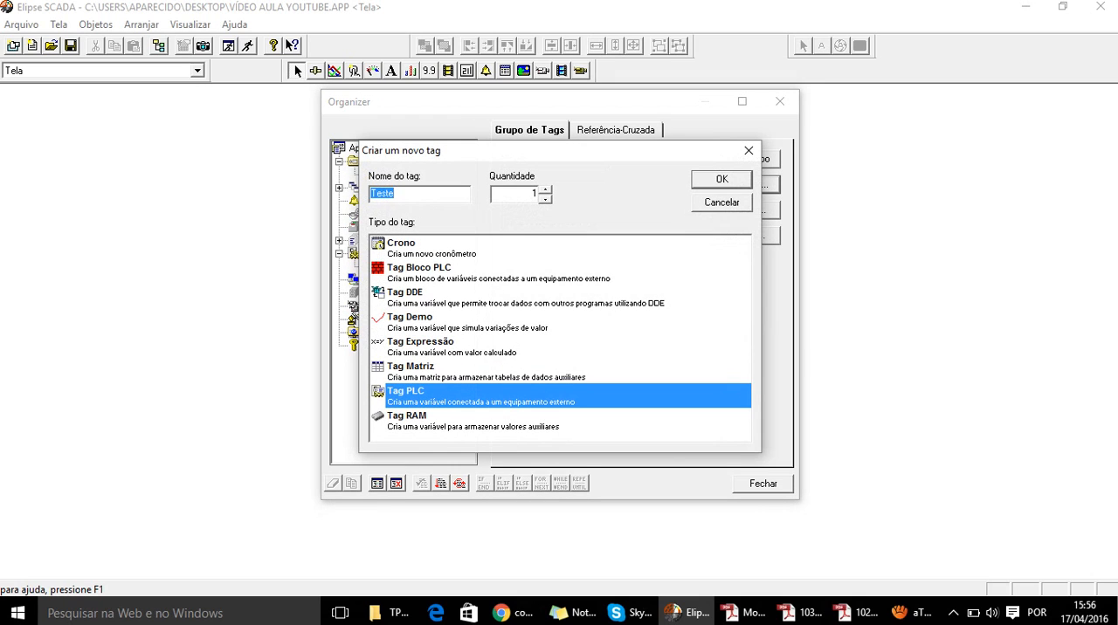
pyautogui.click(396, 194)
pyautogui.write('_2')
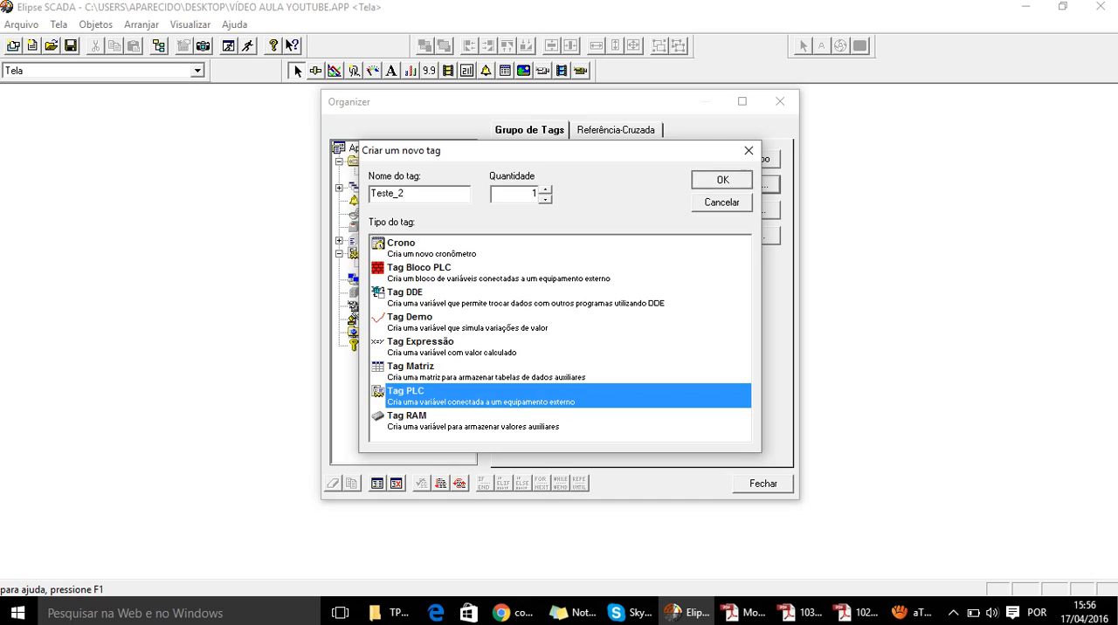
pyautogui.press('Return')
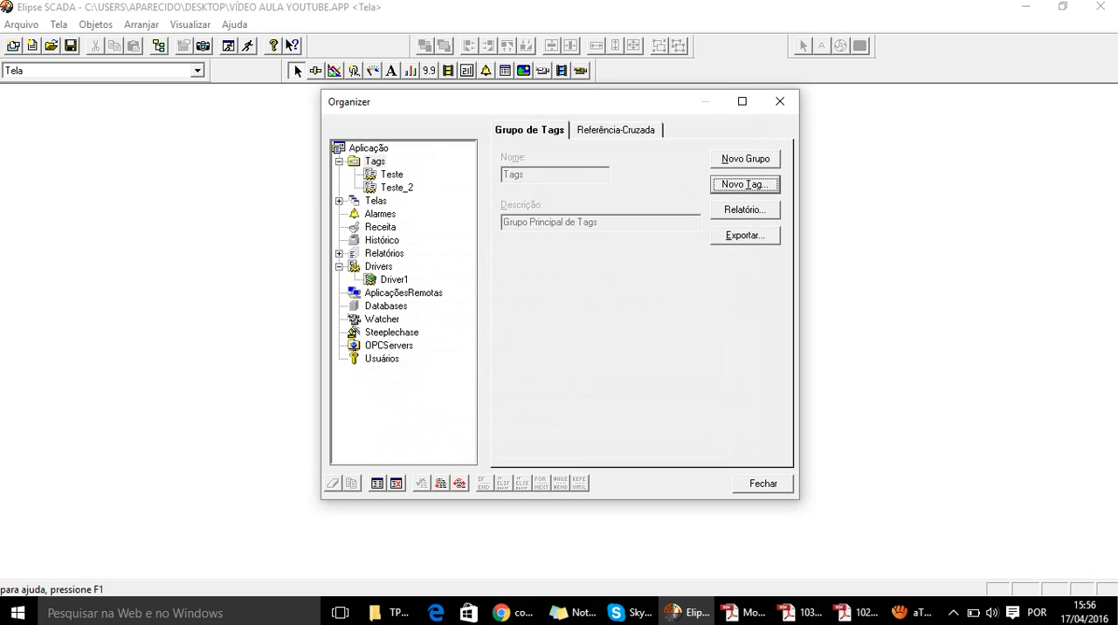
# - Create a third PLC tag named Teste_3 in the Tags group
pyautogui.press('Return')
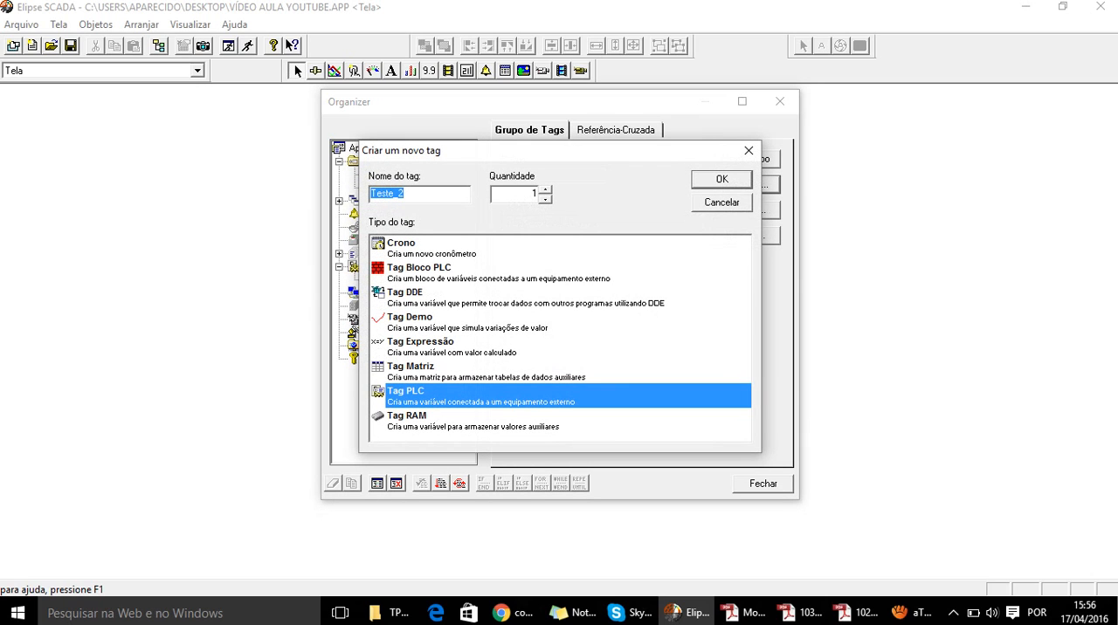
pyautogui.press('Right')
pyautogui.press('Return')
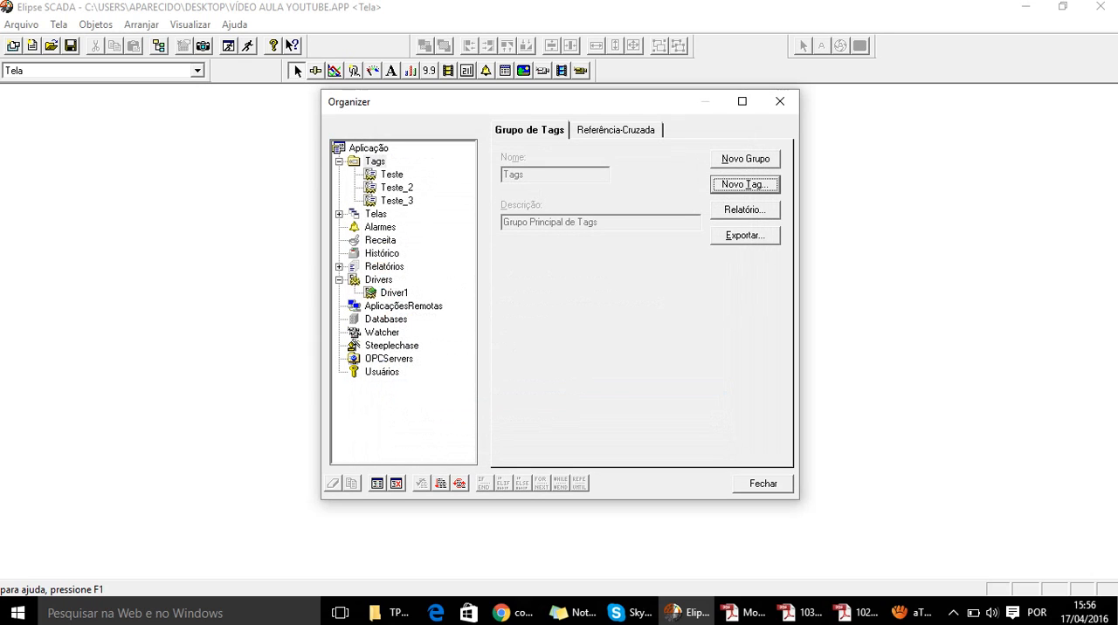
# - Set parameters N1 and N2 of the Teste tag to 1
pyautogui.click(392, 174)
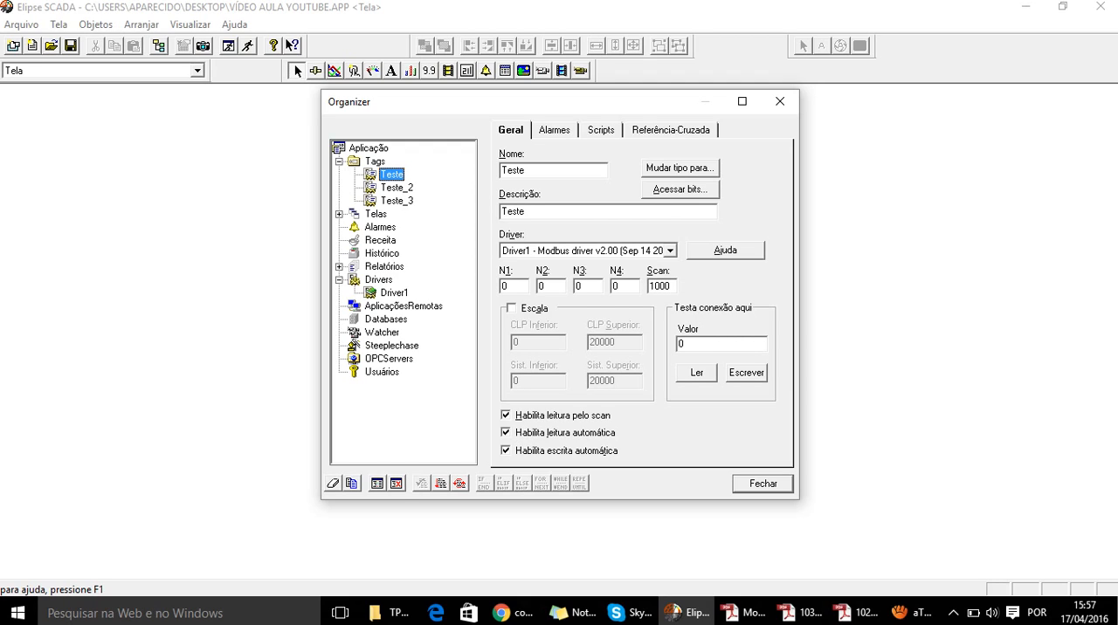
pyautogui.click(514, 286)
pyautogui.press('BackSpace')
pyautogui.write('1')
pyautogui.press('Tab')
pyautogui.press('BackSpace')
pyautogui.write('1')
# - Switch to the TPW-03 Instalacao manual in Adobe Reader and highlight input X0 and its decimal Modbus address in the bit memory map
pyautogui.click(854, 612)
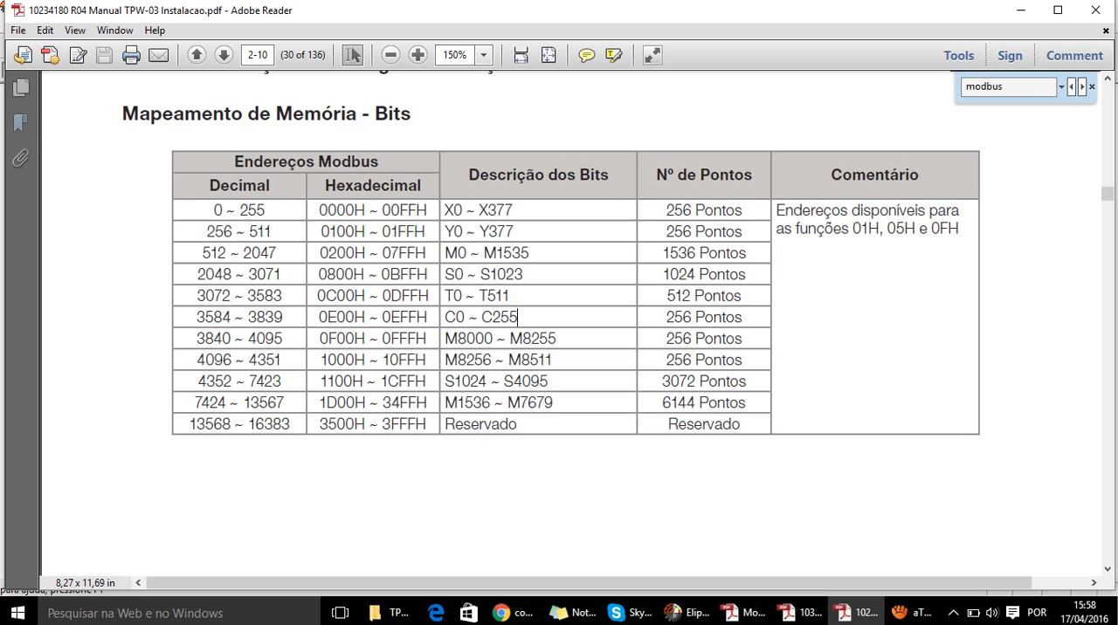
pyautogui.moveTo(215, 210); pyautogui.dragTo(265, 213)
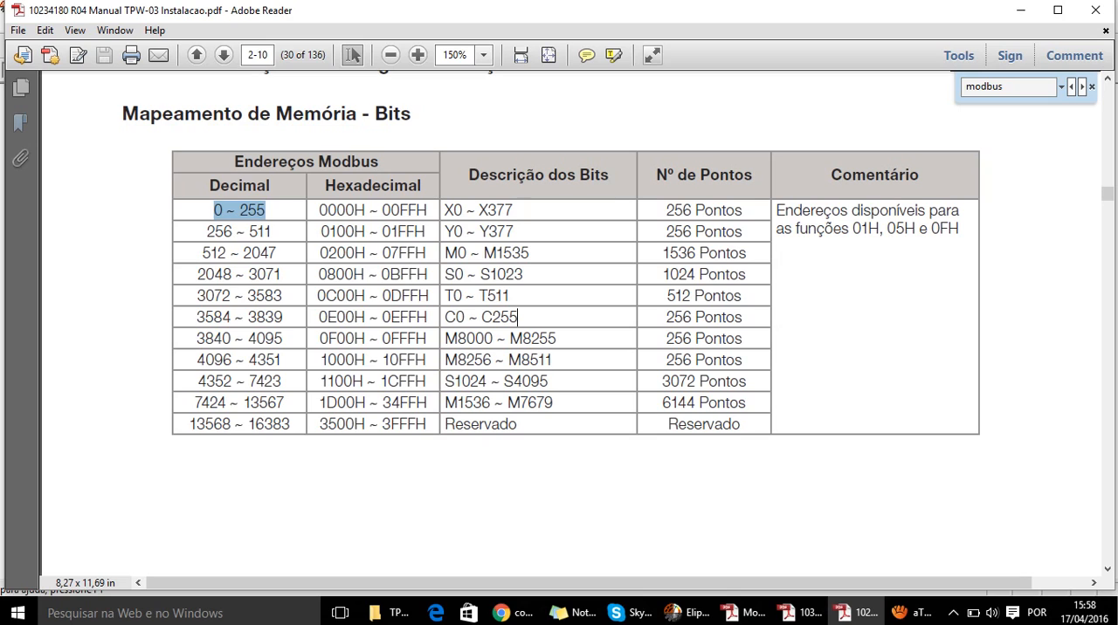
pyautogui.click(480, 253)
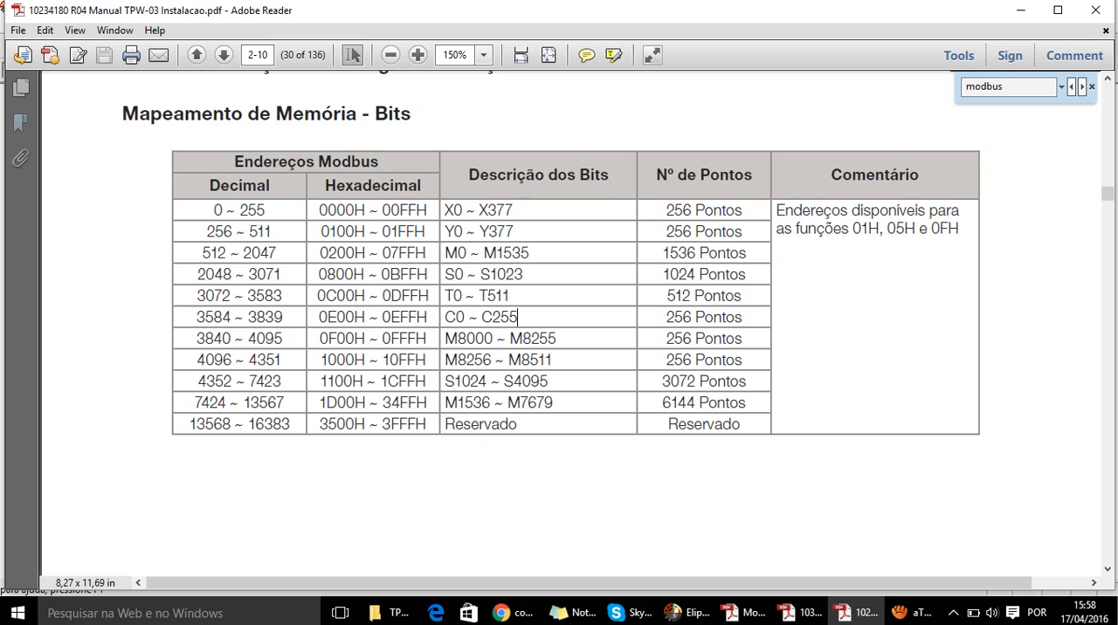
pyautogui.moveTo(462, 210); pyautogui.dragTo(445, 210)
pyautogui.moveTo(226, 210); pyautogui.dragTo(221, 210)
pyautogui.moveTo(463, 211); pyautogui.dragTo(444, 210)
pyautogui.doubleClick(219, 210)
# - Switch back to Elipse SCADA and set parameter N4 of the Teste tag to 1
pyautogui.click(685, 612)
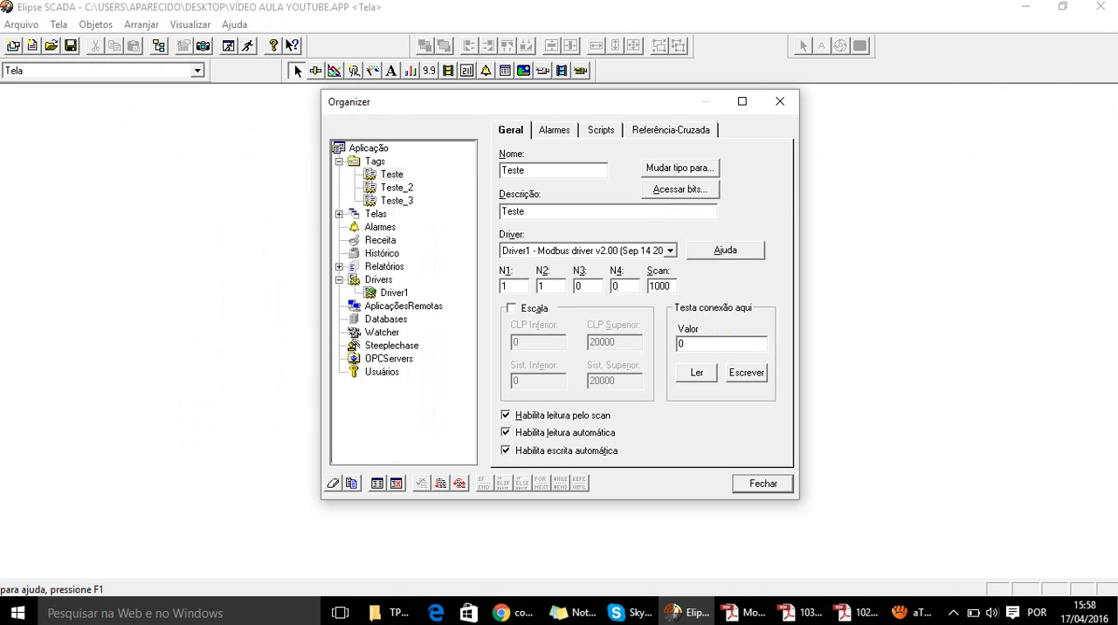
pyautogui.press('BackSpace')
pyautogui.write('1')
pyautogui.click(546, 286)
# - Consult the TPW-03 Programacao and Instalacao manuals in Adobe Reader and compare the bit memory map with the Teste tag's parameters
pyautogui.click(800, 611)
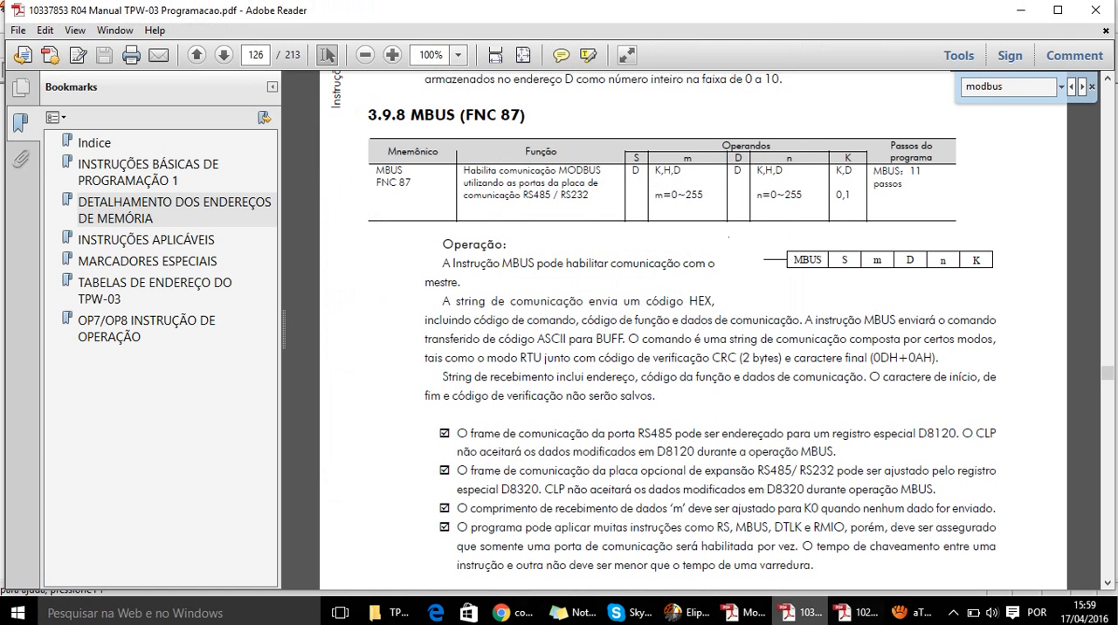
pyautogui.click(856, 613)
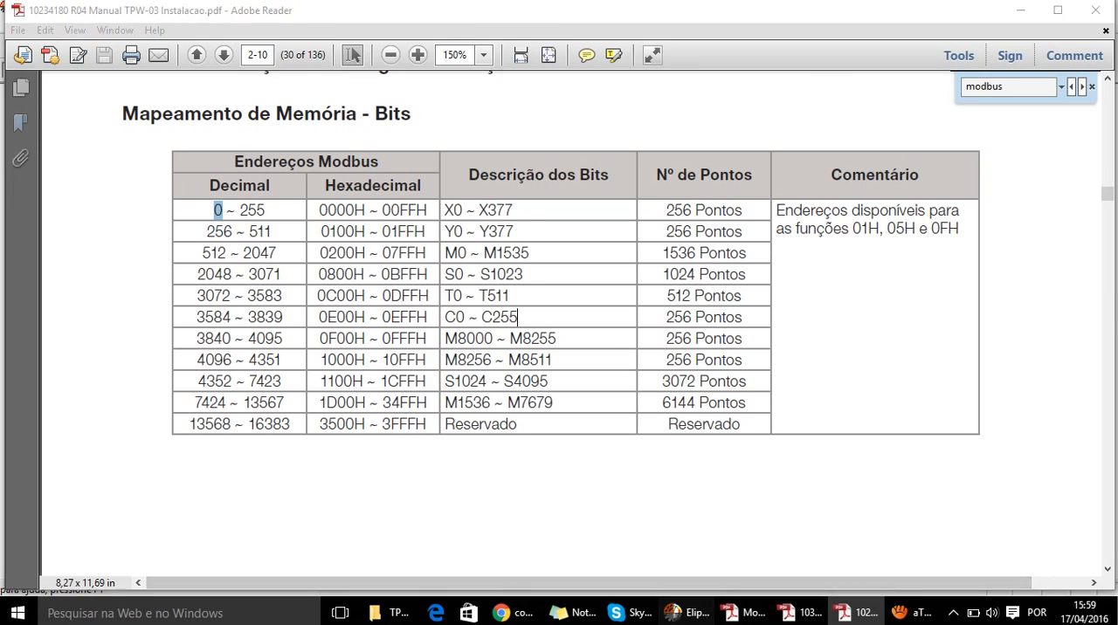
pyautogui.click(686, 613)
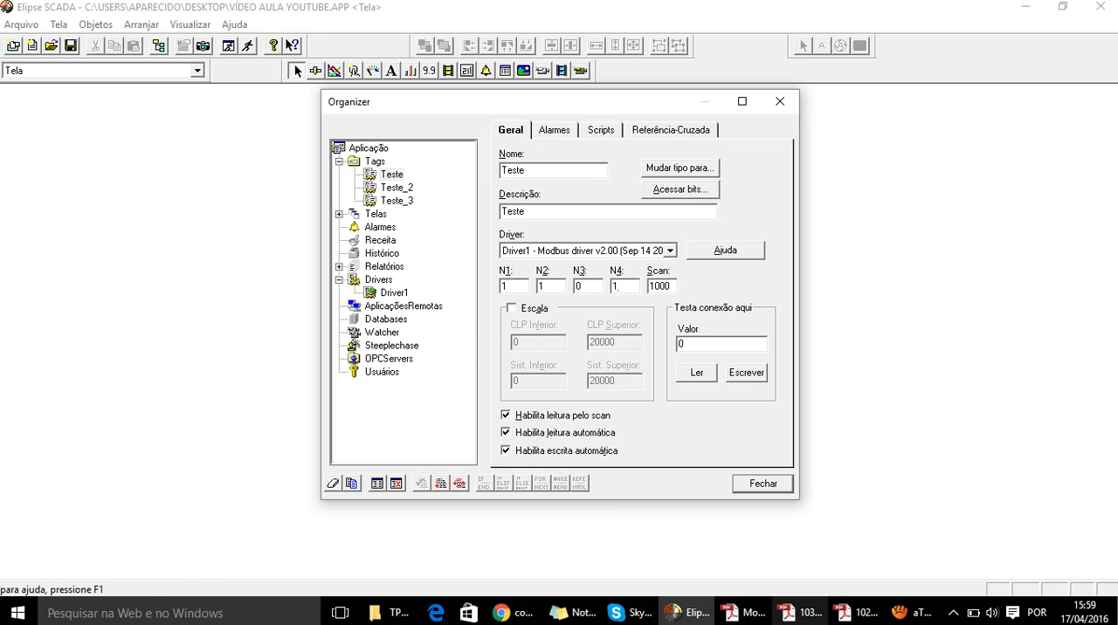
pyautogui.click(801, 612)
pyautogui.click(856, 612)
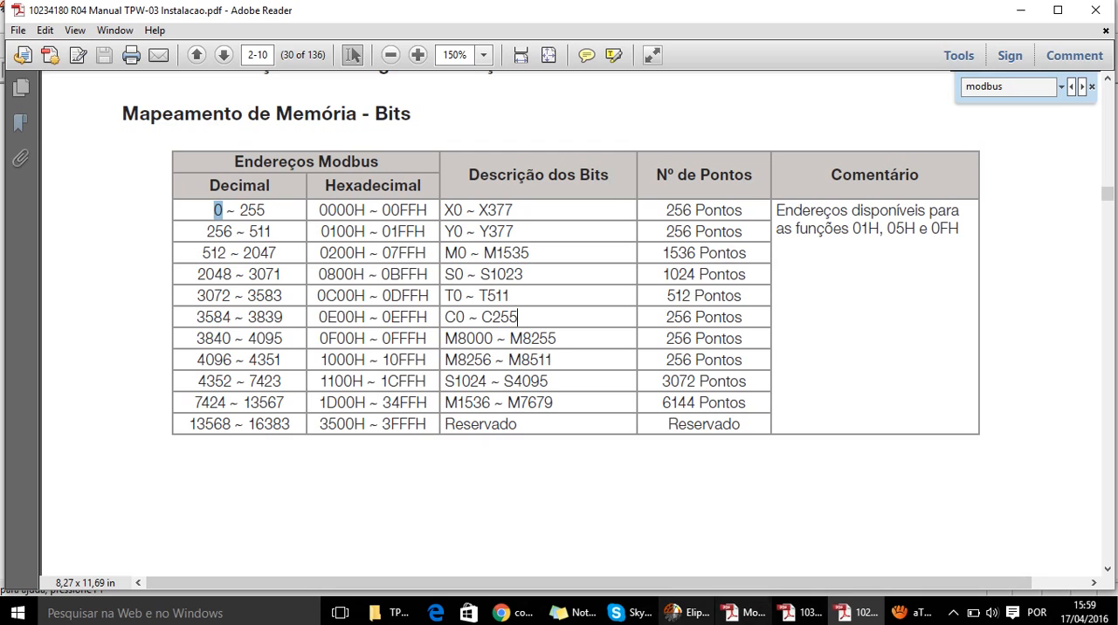
pyautogui.click(390, 613)
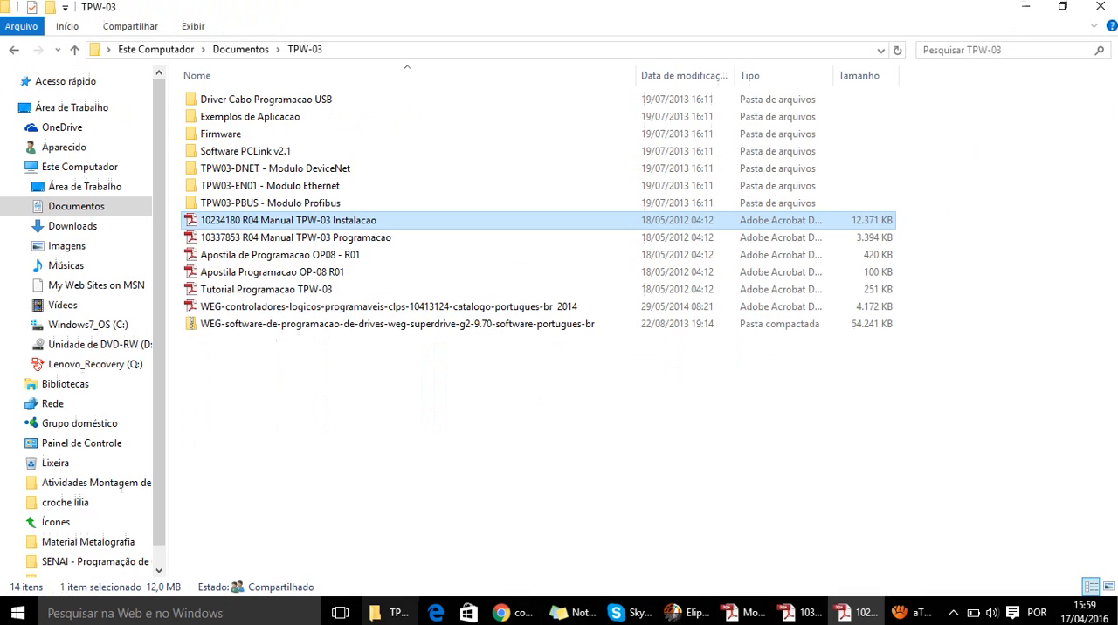
pyautogui.hotkey('alt', 'Up')
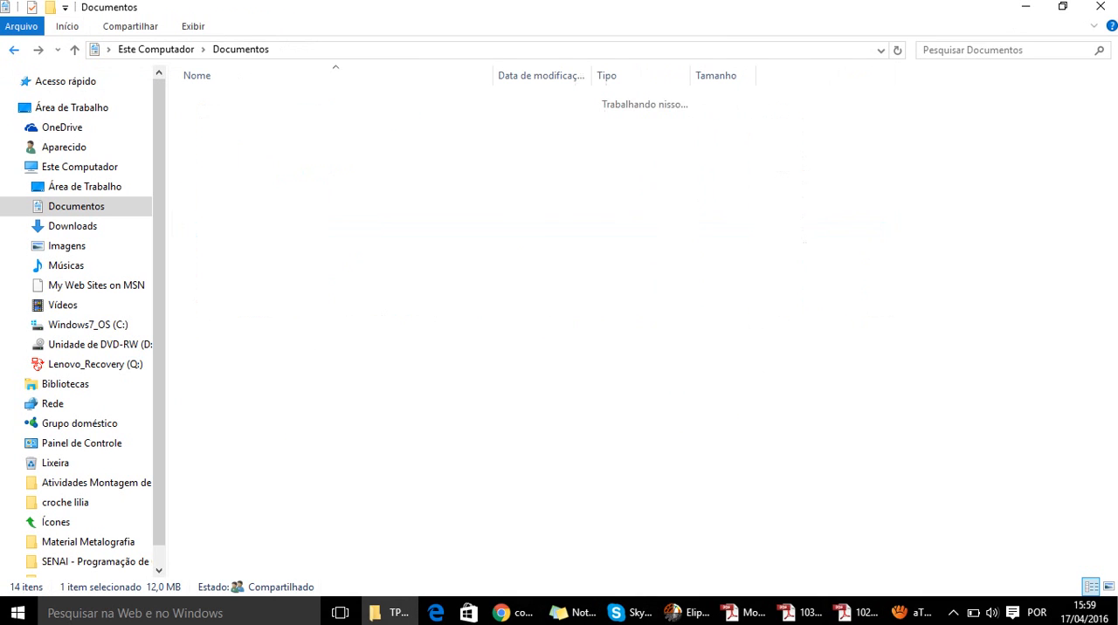
pyautogui.hotkey('alt', 'Left')
pyautogui.hotkey('alt', 'Left')
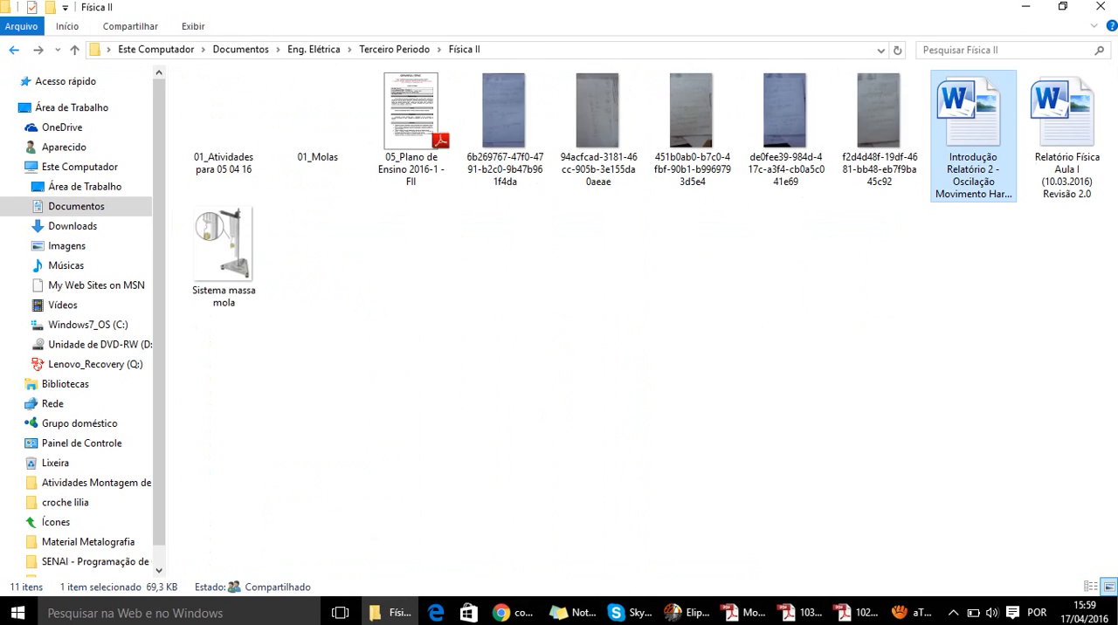
pyautogui.hotkey('alt', 'Up')
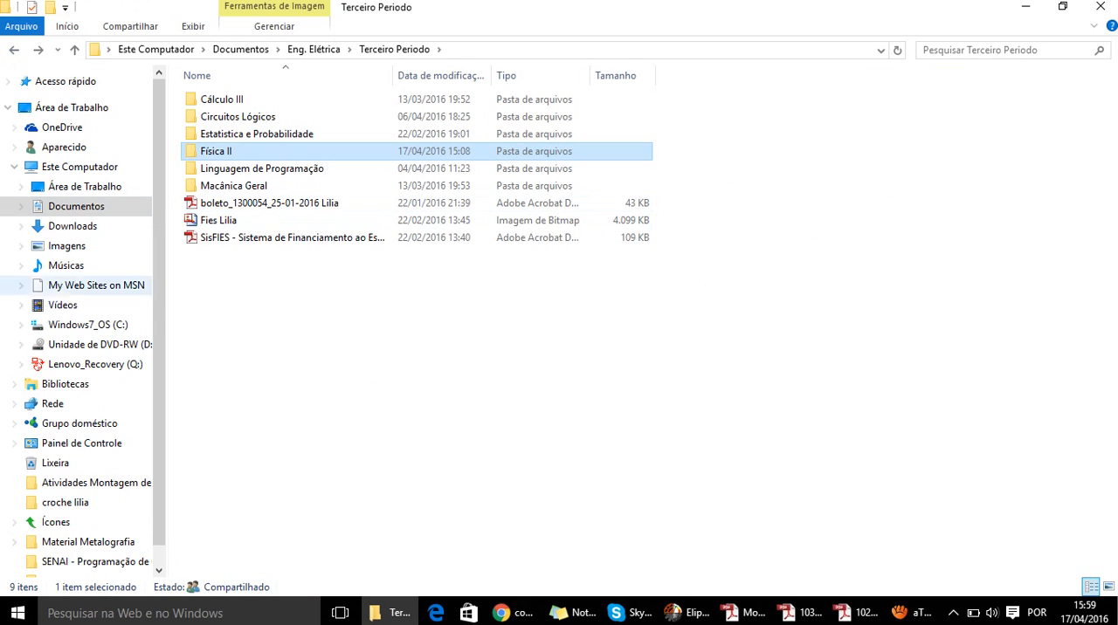
pyautogui.click(751, 367)
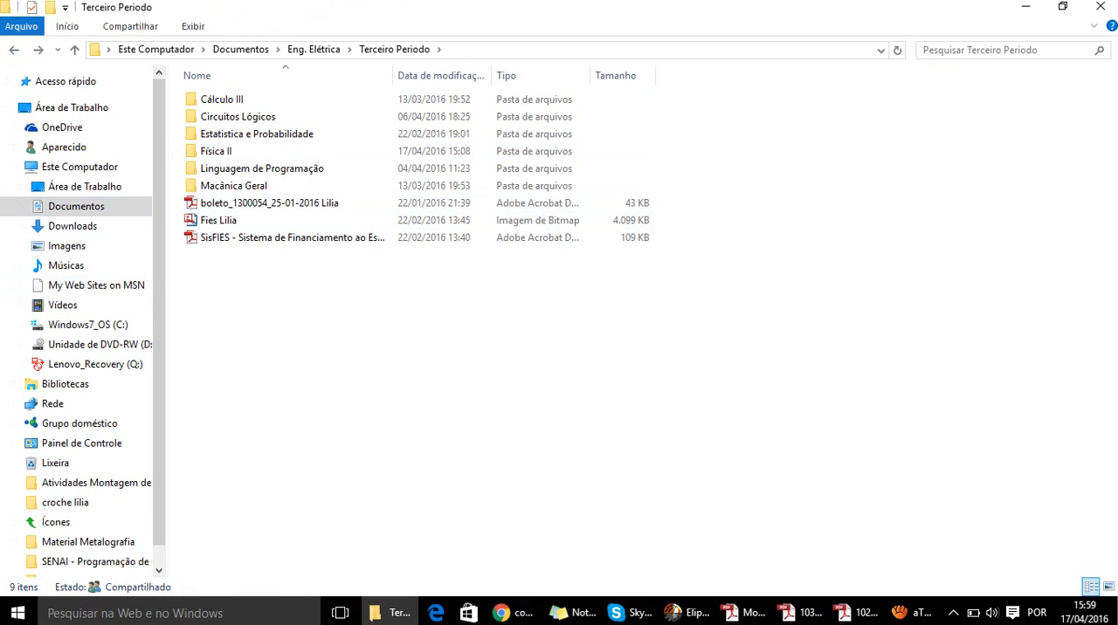
# - Recheck the Teste tag against the bit memory map in the TPW-03 Instalacao manual, highlighting output Y0 and its starting decimal address
pyautogui.moveTo(856, 613)
pyautogui.click(976, 547)
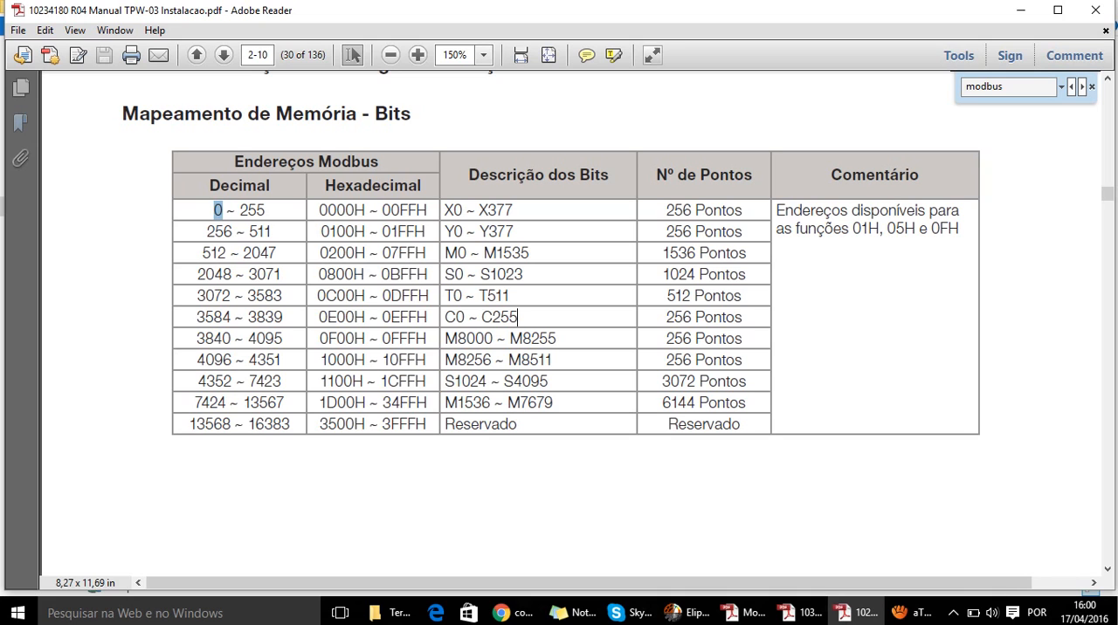
pyautogui.click(686, 613)
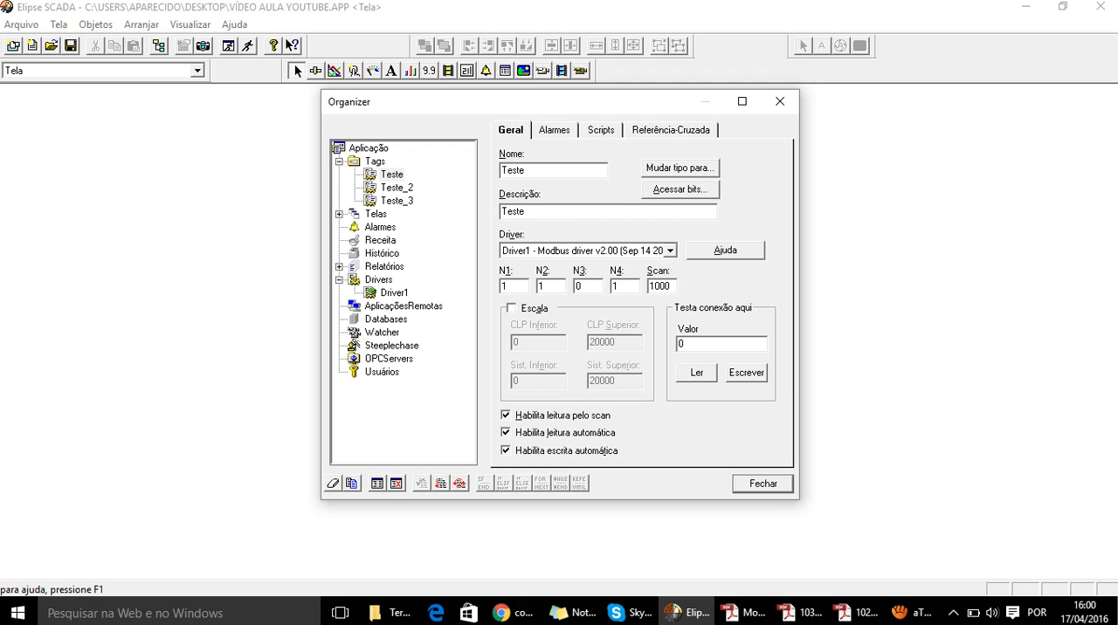
pyautogui.click(843, 612)
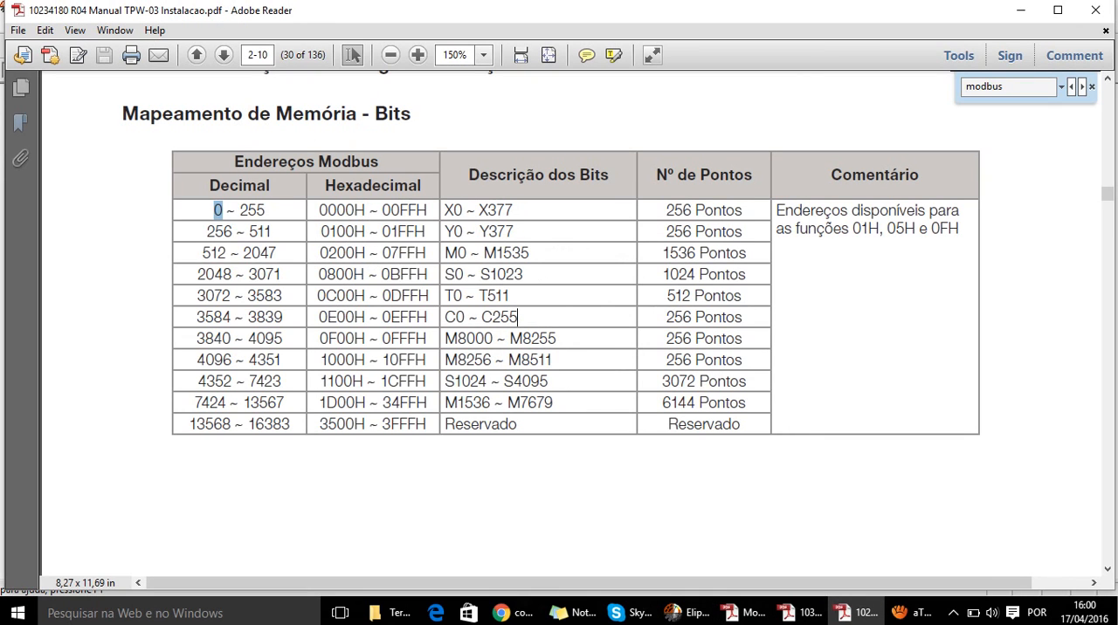
pyautogui.moveTo(468, 233); pyautogui.dragTo(445, 233)
pyautogui.moveTo(233, 233); pyautogui.dragTo(206, 232)
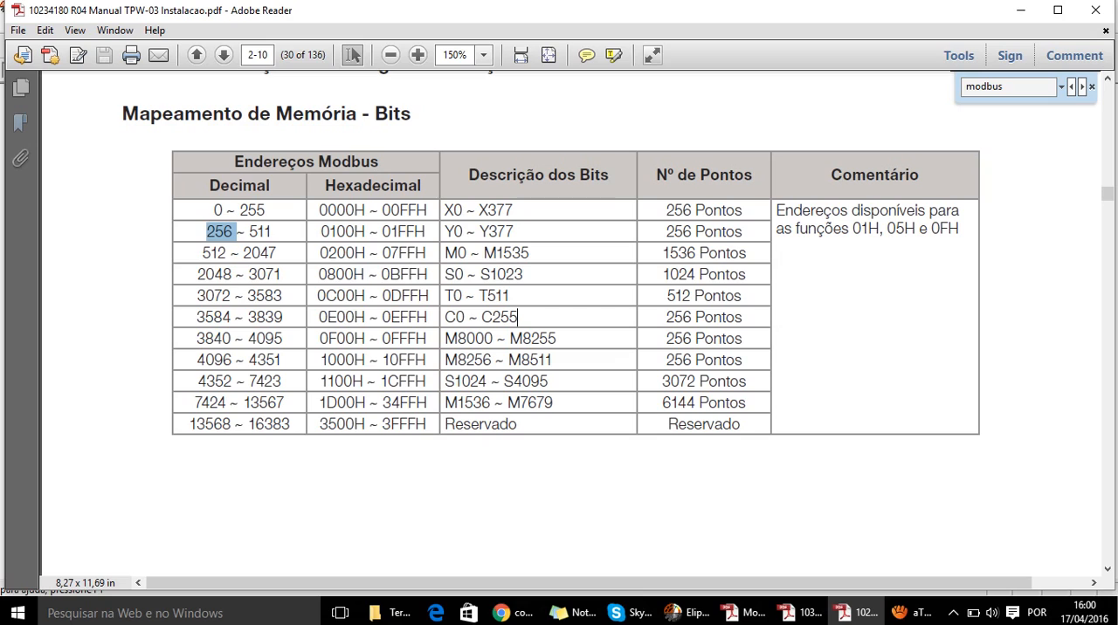
# - Look up M0's starting decimal address in the bit memory map and, back in Elipse SCADA, set N4 of the Teste tag to 513
pyautogui.doubleClick(456, 253)
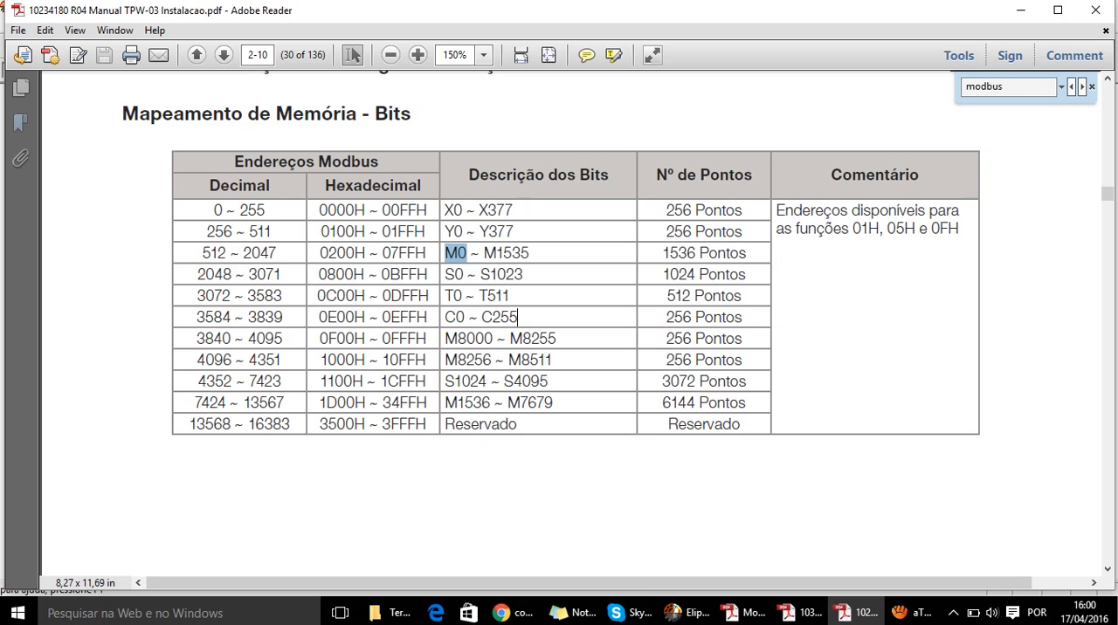
pyautogui.moveTo(202, 253); pyautogui.dragTo(230, 253)
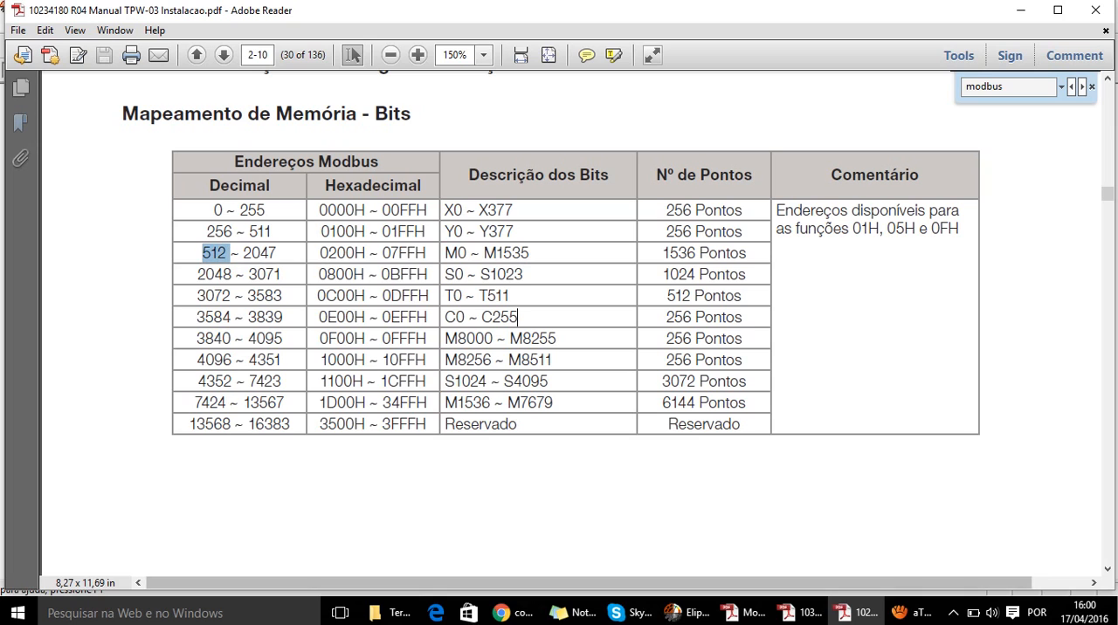
pyautogui.click(686, 613)
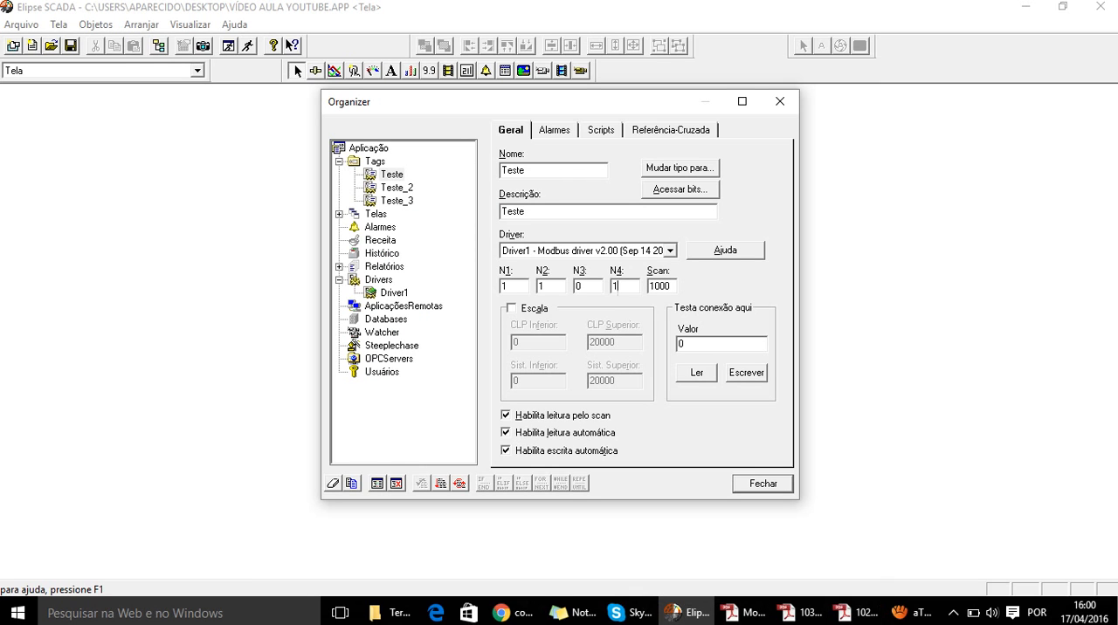
pyautogui.doubleClick(505, 286)
pyautogui.press('Tab')
pyautogui.press('Tab')
pyautogui.press('Tab')
pyautogui.write('513')
# - Switch to the TPW-03 Instalacao manual in Adobe Reader and highlight M0, timer T0 and T0's starting decimal address in the bit memory map
pyautogui.hotkey('alt', 'Tab')
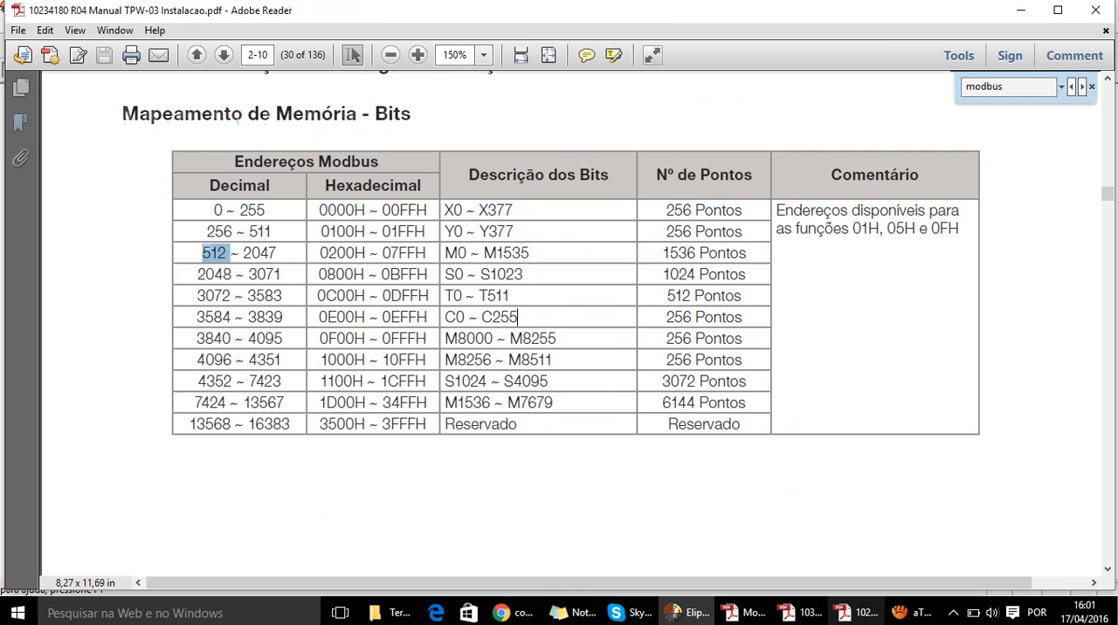
pyautogui.moveTo(468, 253); pyautogui.dragTo(443, 252)
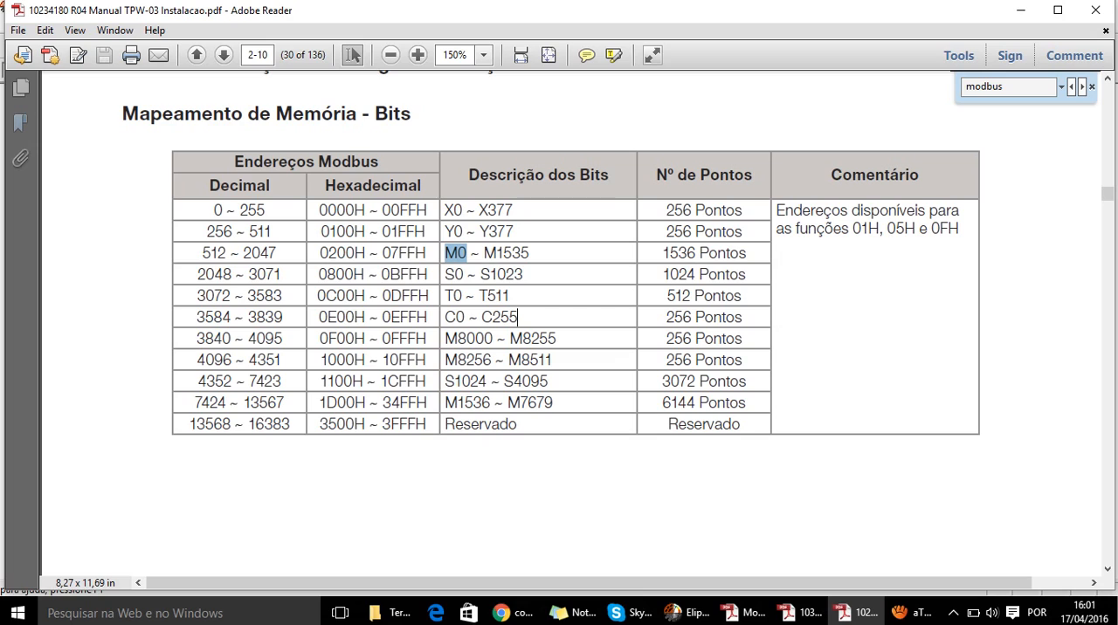
pyautogui.moveTo(445, 295); pyautogui.dragTo(467, 295)
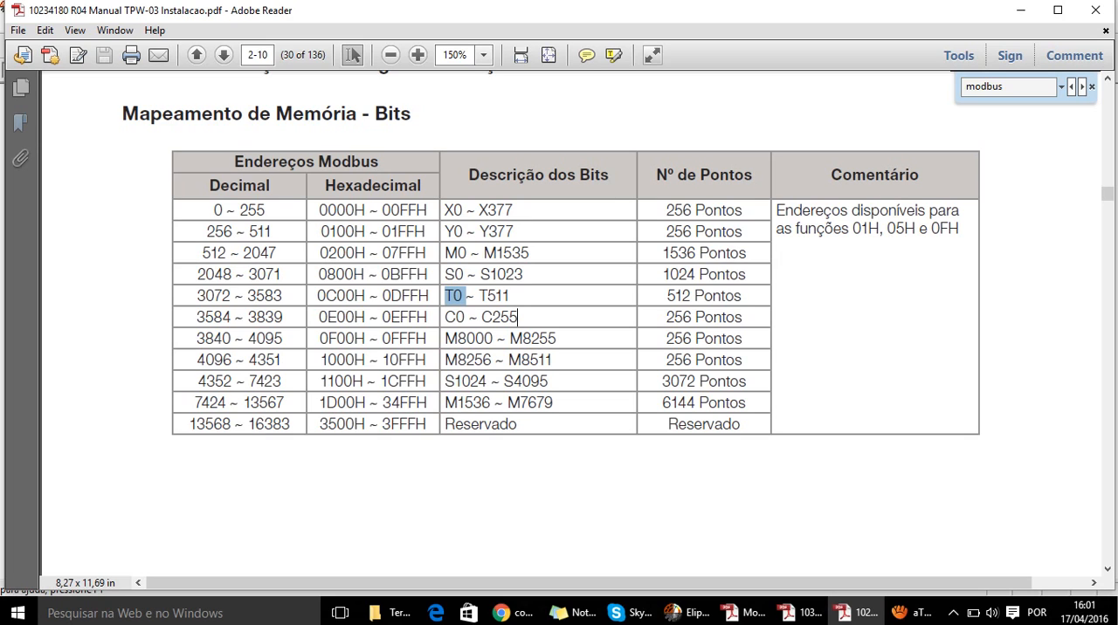
pyautogui.moveTo(196, 295); pyautogui.dragTo(231, 295)
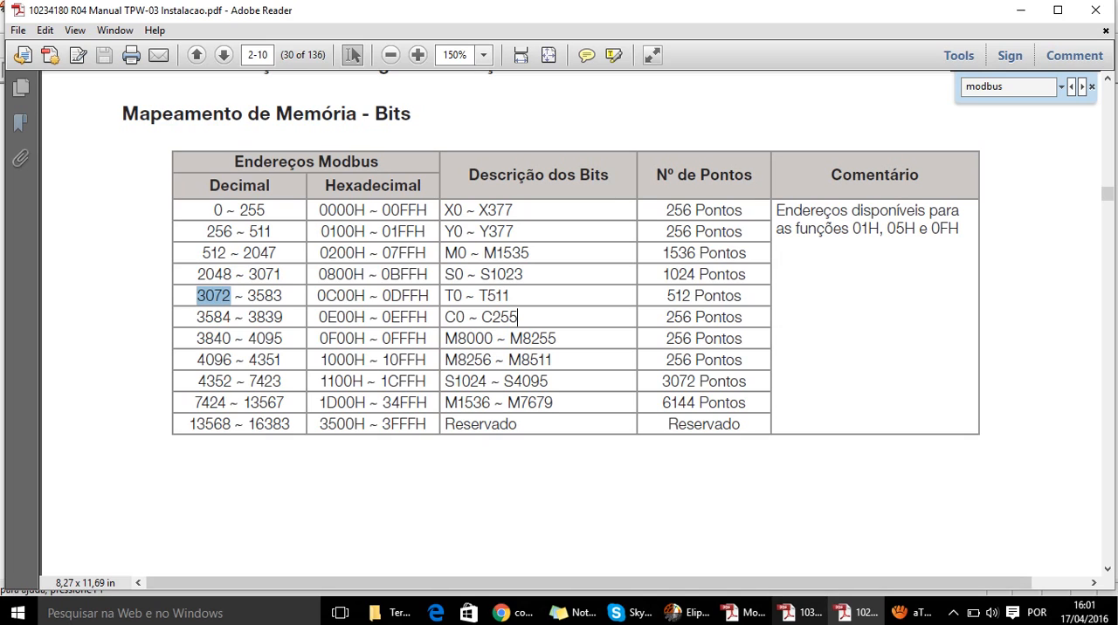
# - Switch back to Elipse SCADA and set parameter N4 of the Teste tag to 3073
pyautogui.click(686, 614)
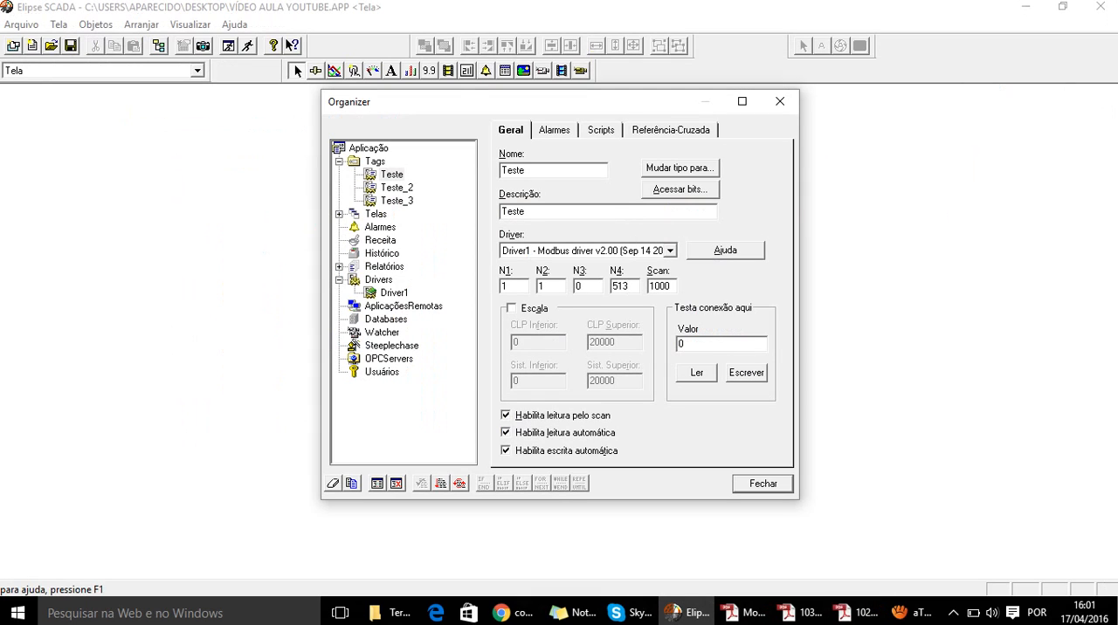
pyautogui.doubleClick(620, 286)
pyautogui.write('3073')
pyautogui.press('Return')
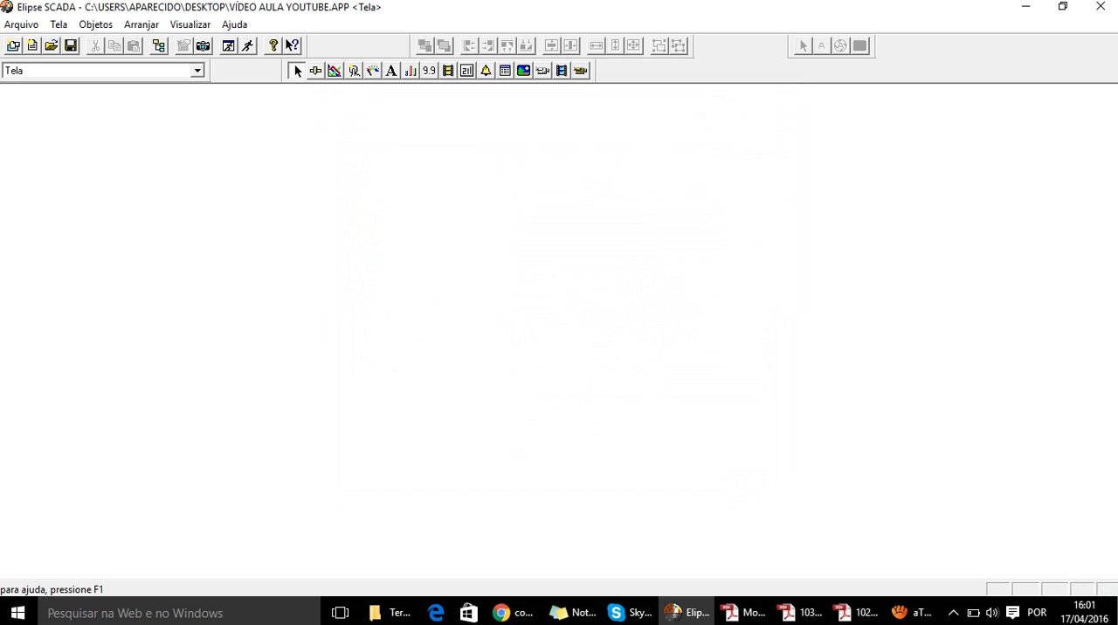
# - Reopen the Organizer and set N1 to 1 and N2 to 2 for the Teste_2 tag
pyautogui.click(158, 45)
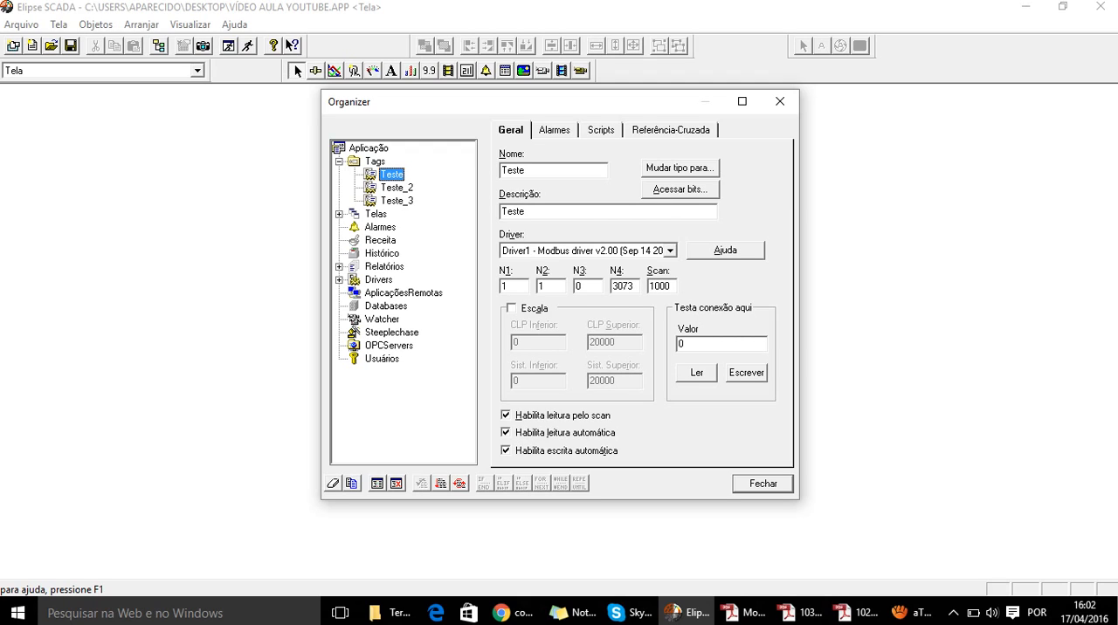
pyautogui.click(397, 188)
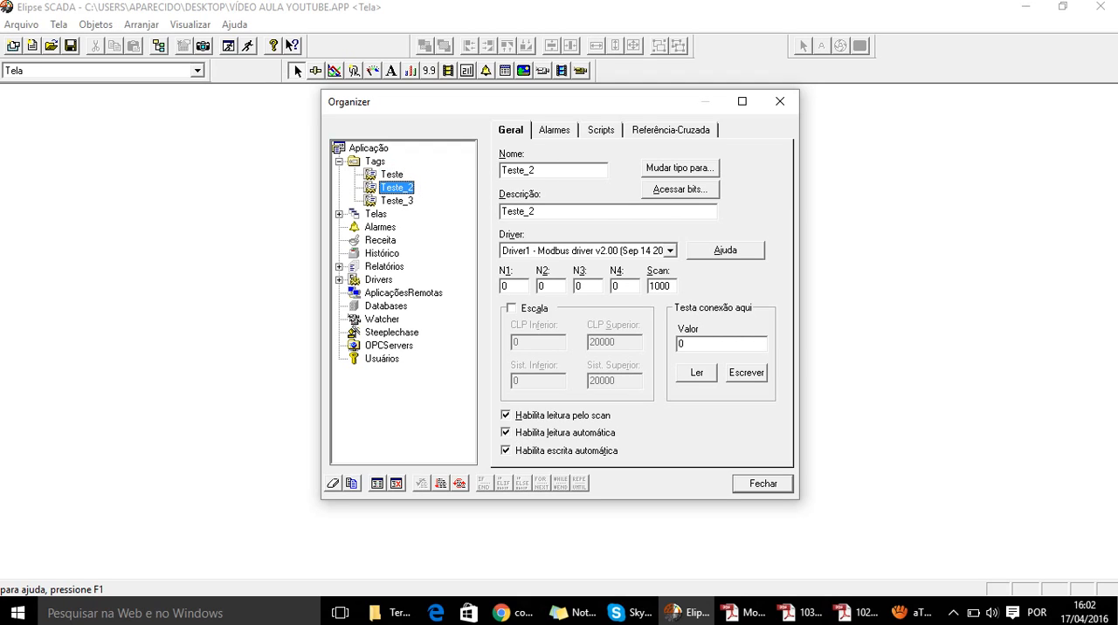
pyautogui.click(392, 175)
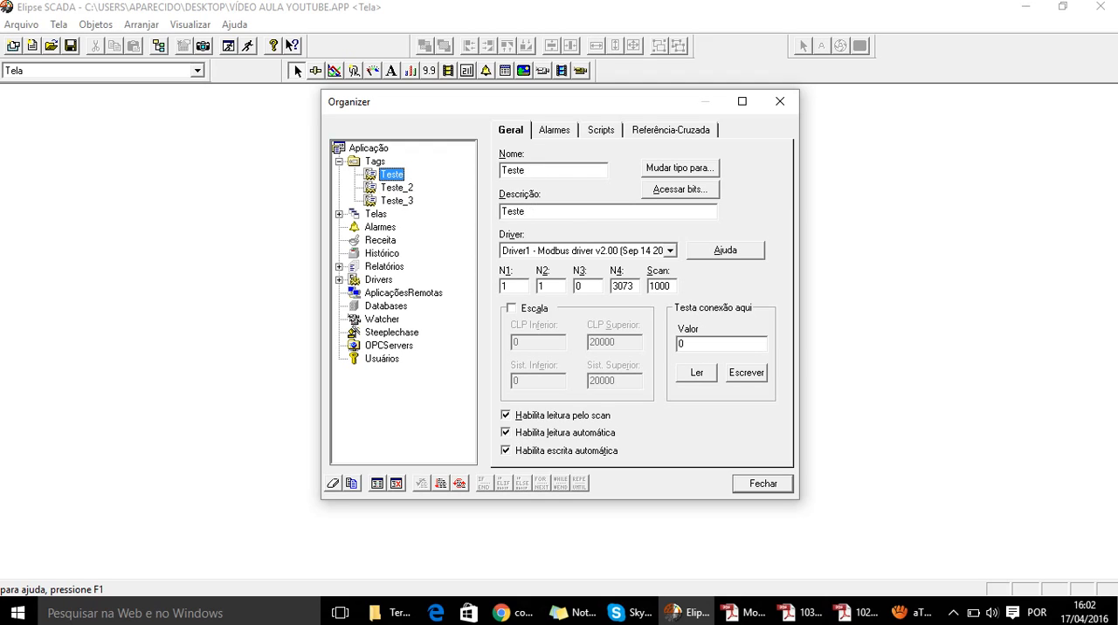
pyautogui.click(397, 188)
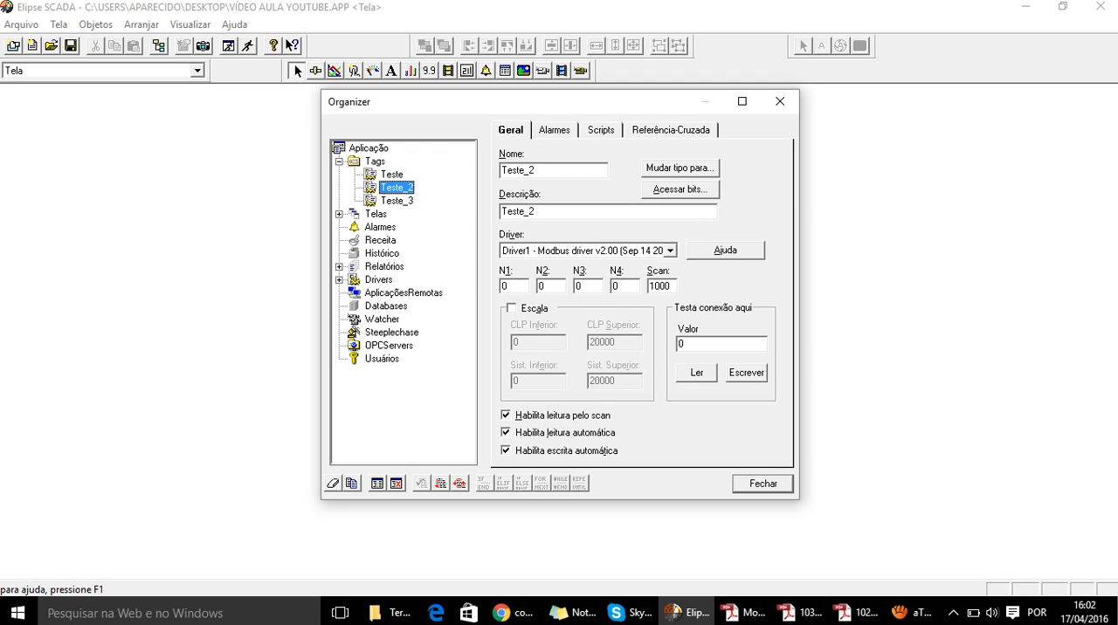
pyautogui.doubleClick(506, 287)
pyautogui.write('1')
pyautogui.press('Tab')
pyautogui.write('2')
# - Consult the word memory map in the TPW-03 Instalacao manual for the current-value entries and register D0's starting decimal address
pyautogui.doubleClick(615, 286)
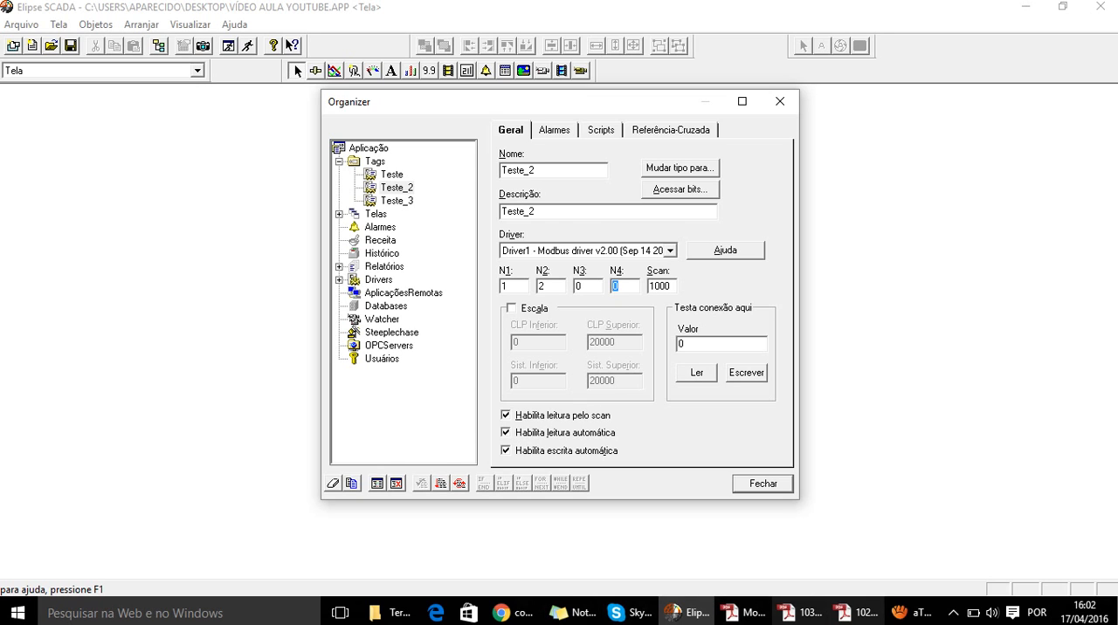
pyautogui.click(855, 614)
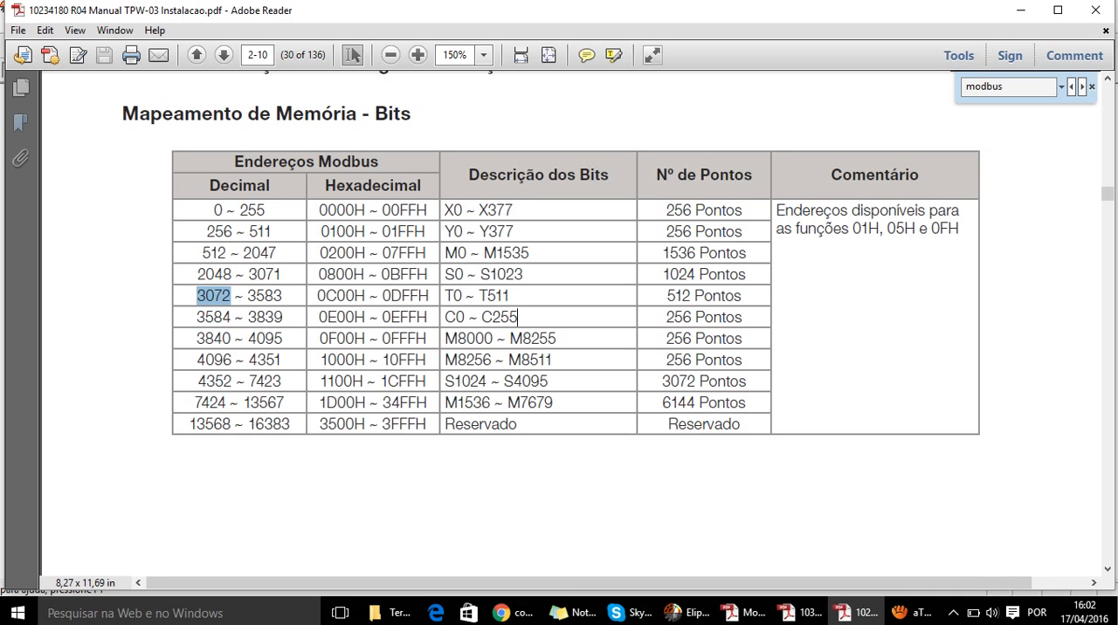
pyautogui.scroll(-10, 518, 317)
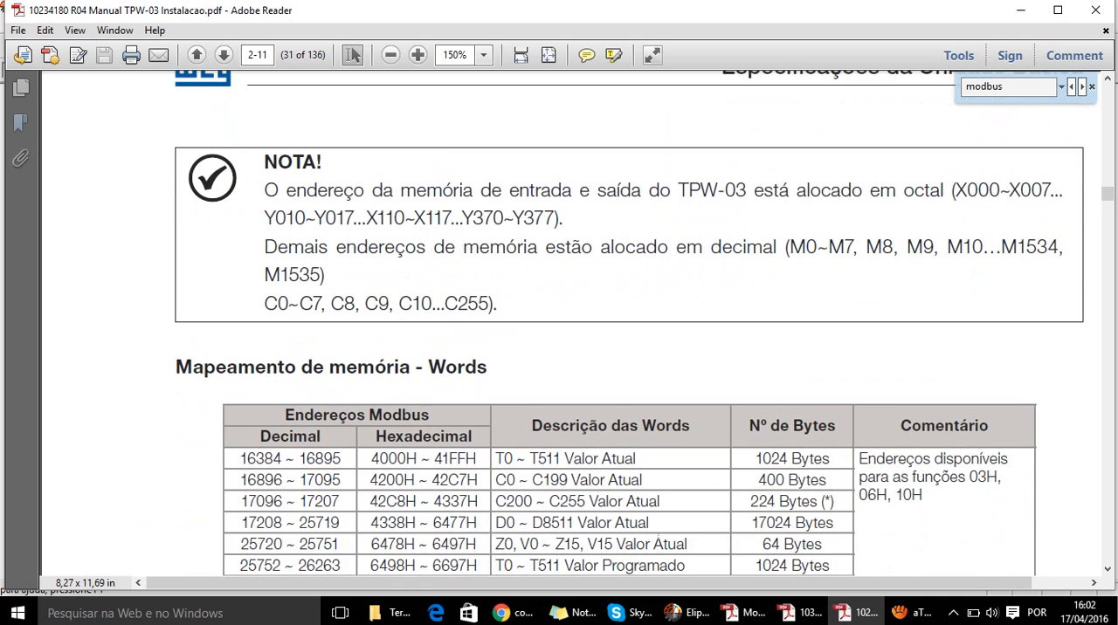
pyautogui.scroll(-6, 559, 323)
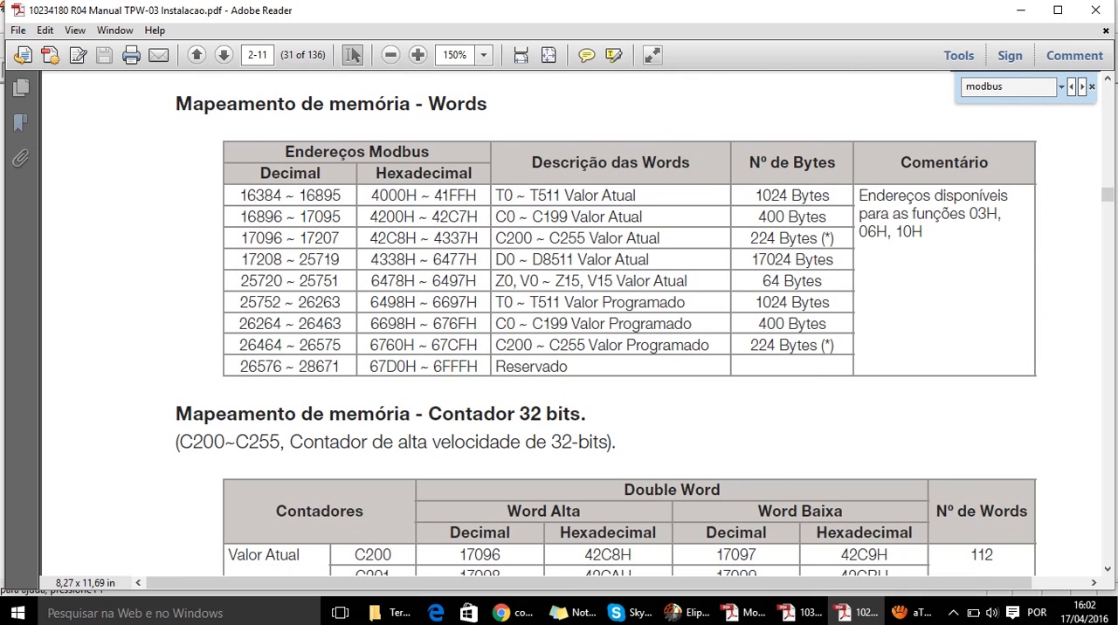
pyautogui.doubleClick(504, 196)
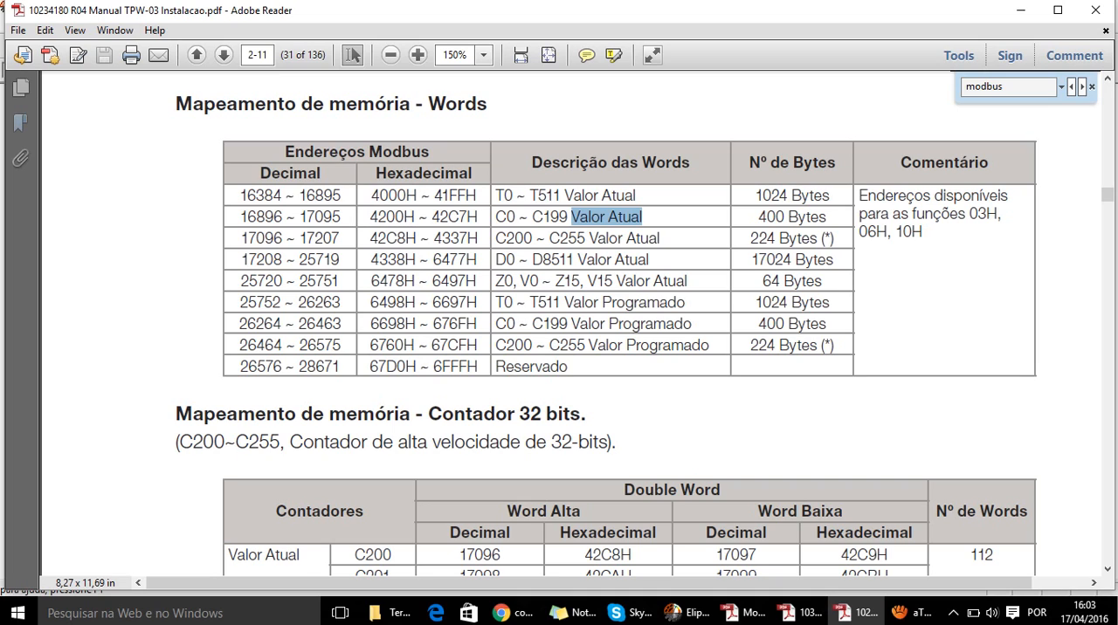
pyautogui.moveTo(240, 259); pyautogui.dragTo(266, 281)
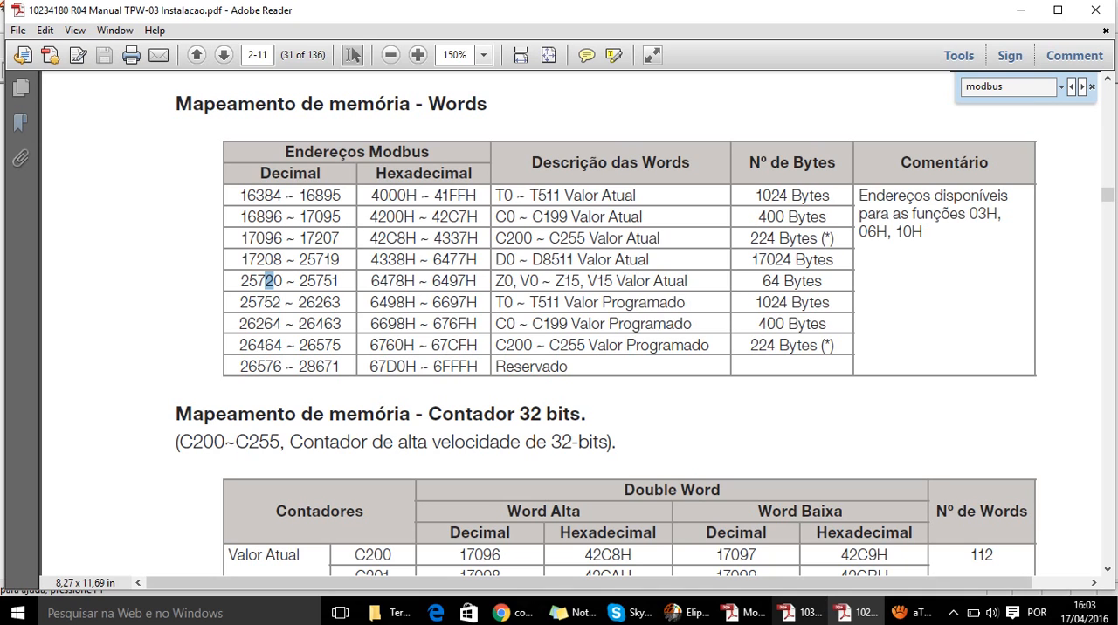
# - Switch back to Elipse SCADA and set parameter N4 of the Teste_2 tag to 17209
pyautogui.click(686, 612)
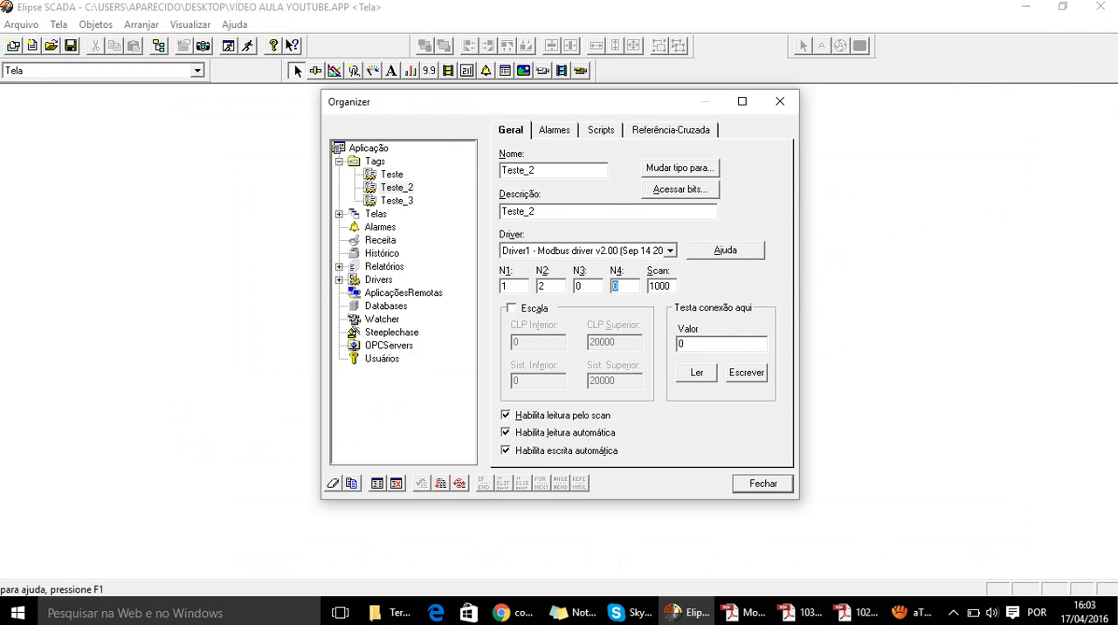
pyautogui.write('17209')
pyautogui.doubleClick(541, 286)
pyautogui.click(545, 287)
# - Return to the manual's word memory map in Adobe Reader and compare the current-value and programmed-value entries of timer T0 with their decimal addresses
pyautogui.hotkey('alt', 'Tab')
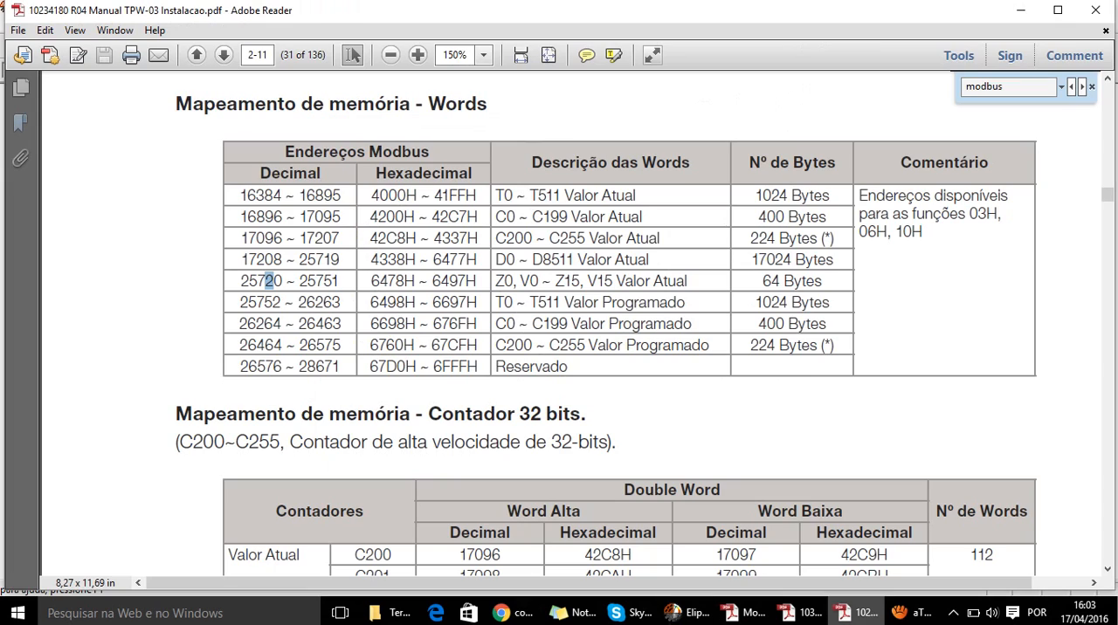
pyautogui.scroll(1, 629, 323)
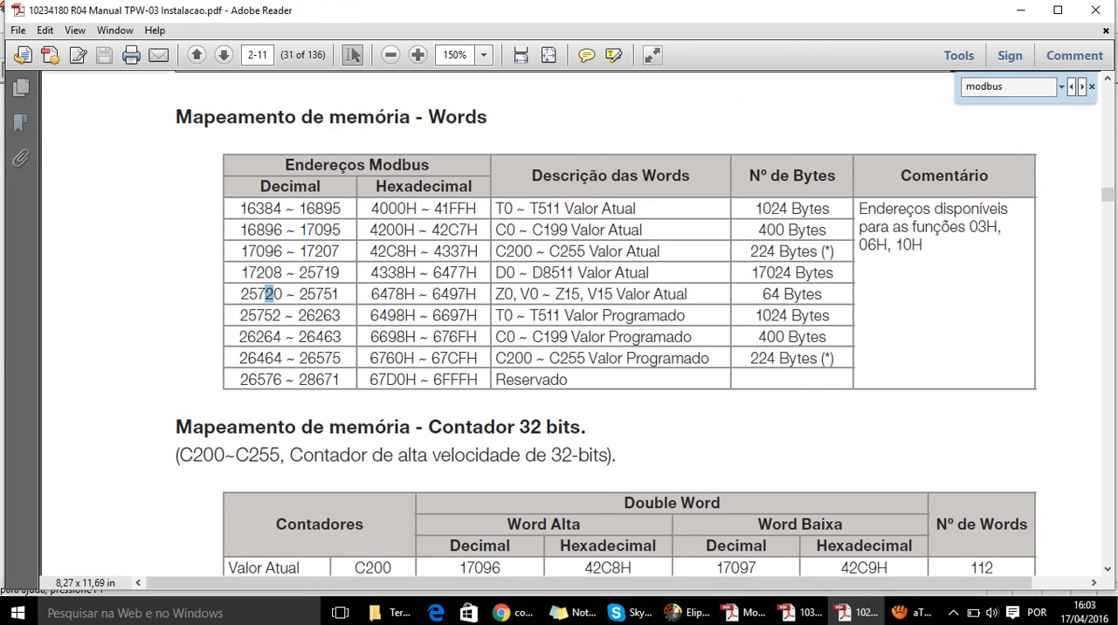
pyautogui.scroll(2, 310, 422)
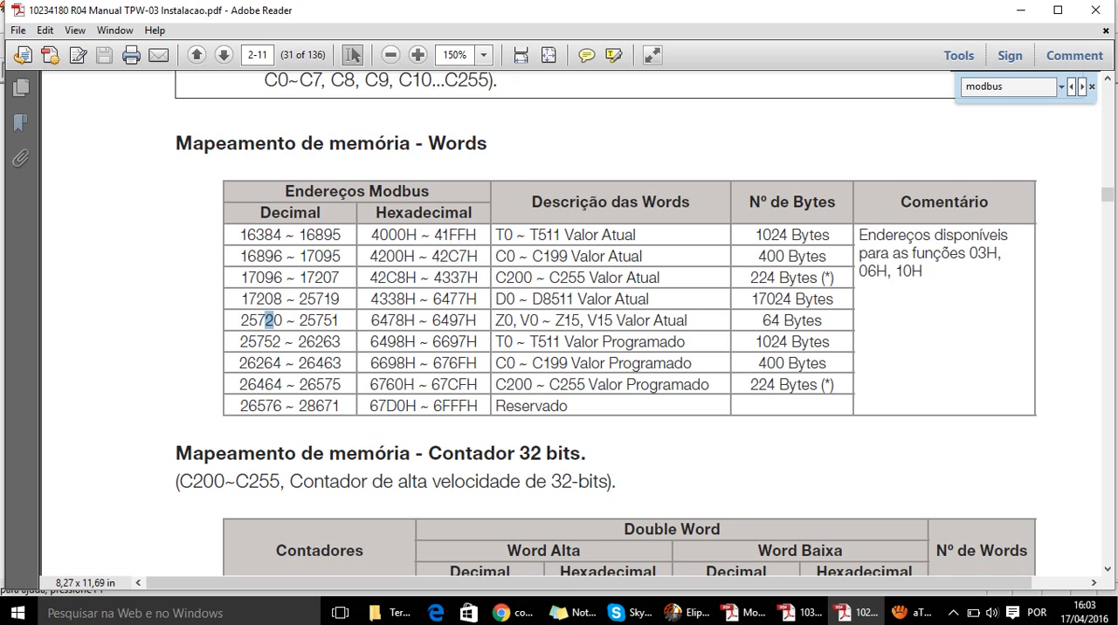
pyautogui.moveTo(496, 234); pyautogui.dragTo(637, 234)
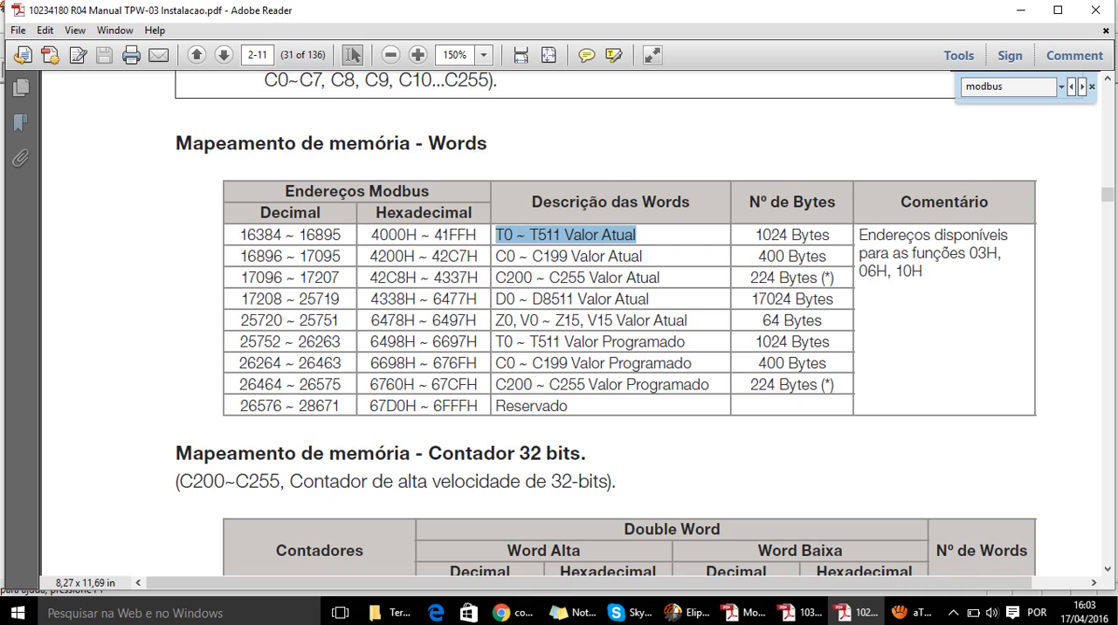
pyautogui.moveTo(496, 341); pyautogui.dragTo(686, 341)
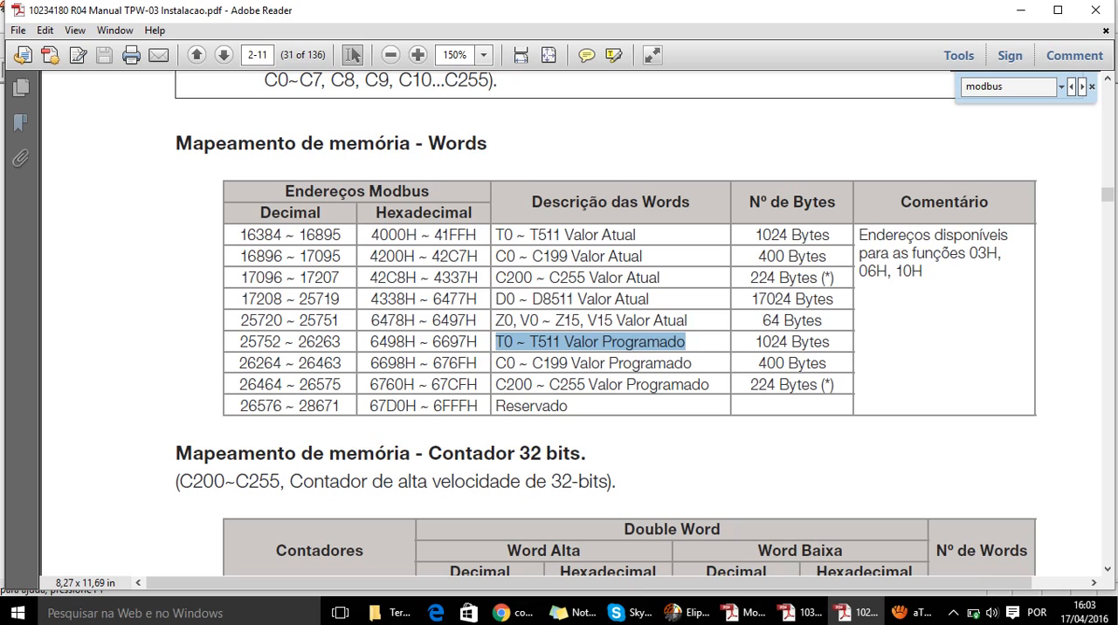
pyautogui.moveTo(240, 341); pyautogui.dragTo(280, 341)
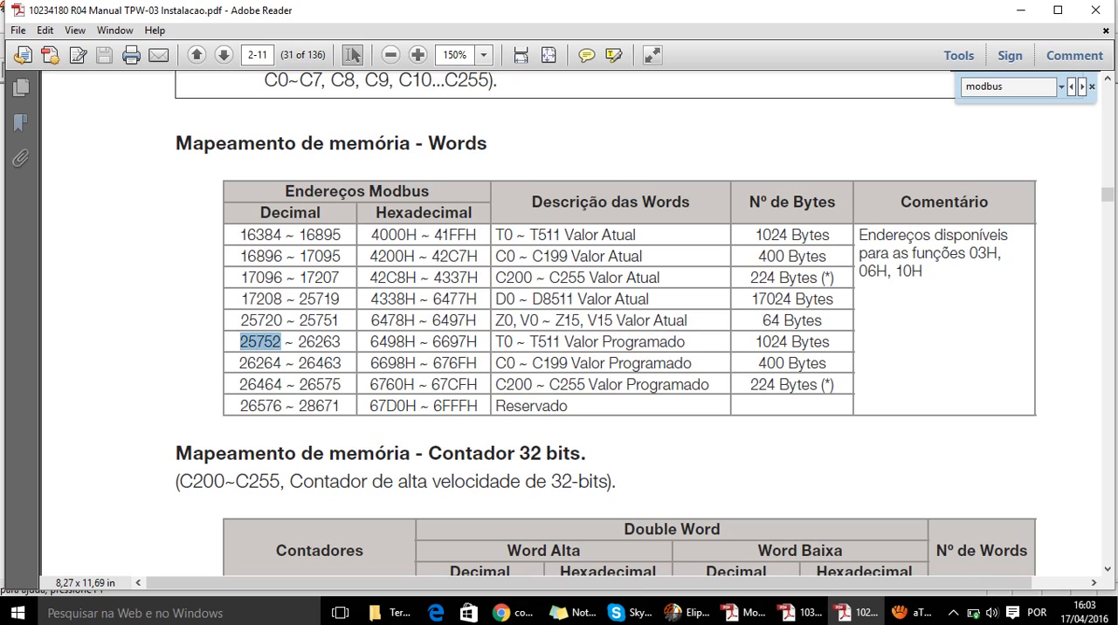
pyautogui.moveTo(496, 342); pyautogui.dragTo(517, 342)
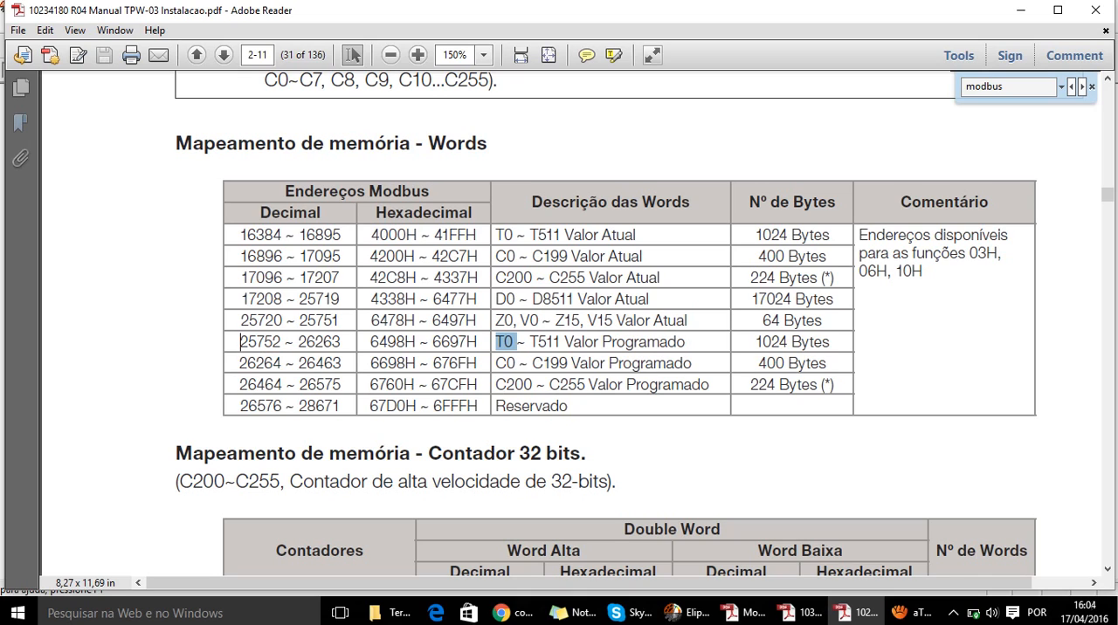
pyautogui.moveTo(240, 342); pyautogui.dragTo(286, 342)
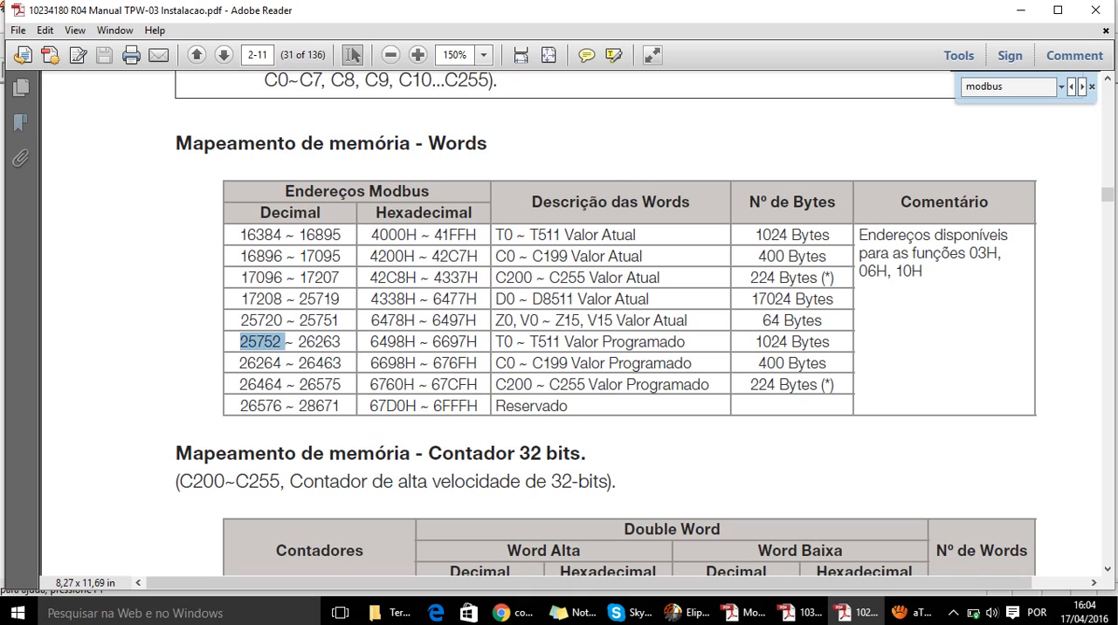
pyautogui.moveTo(496, 342); pyautogui.dragTo(517, 342)
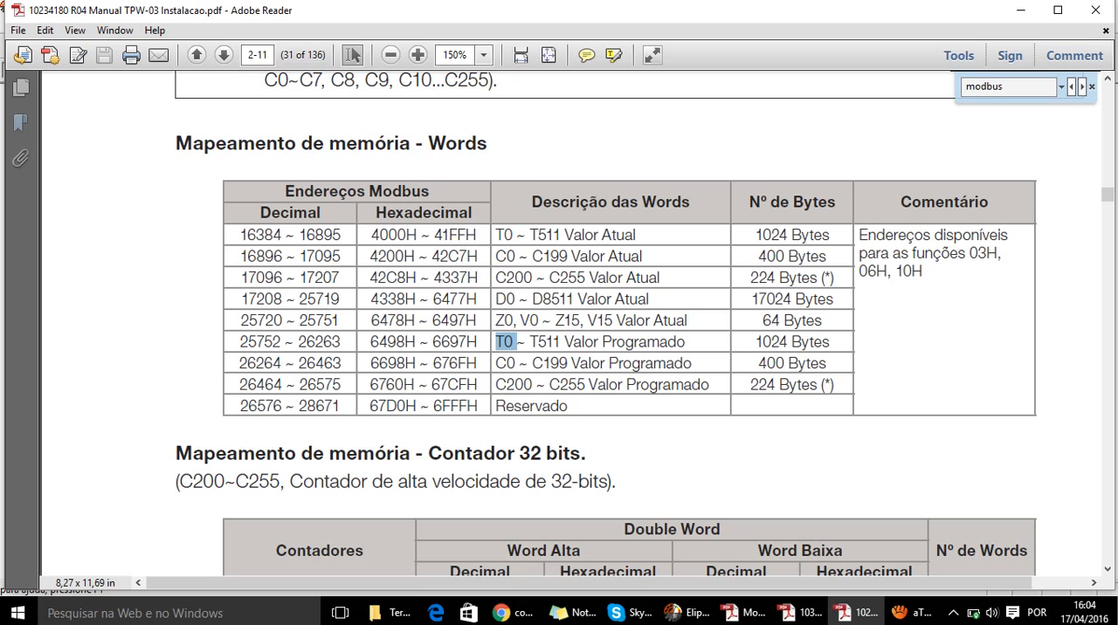
pyautogui.moveTo(247, 235); pyautogui.dragTo(282, 235)
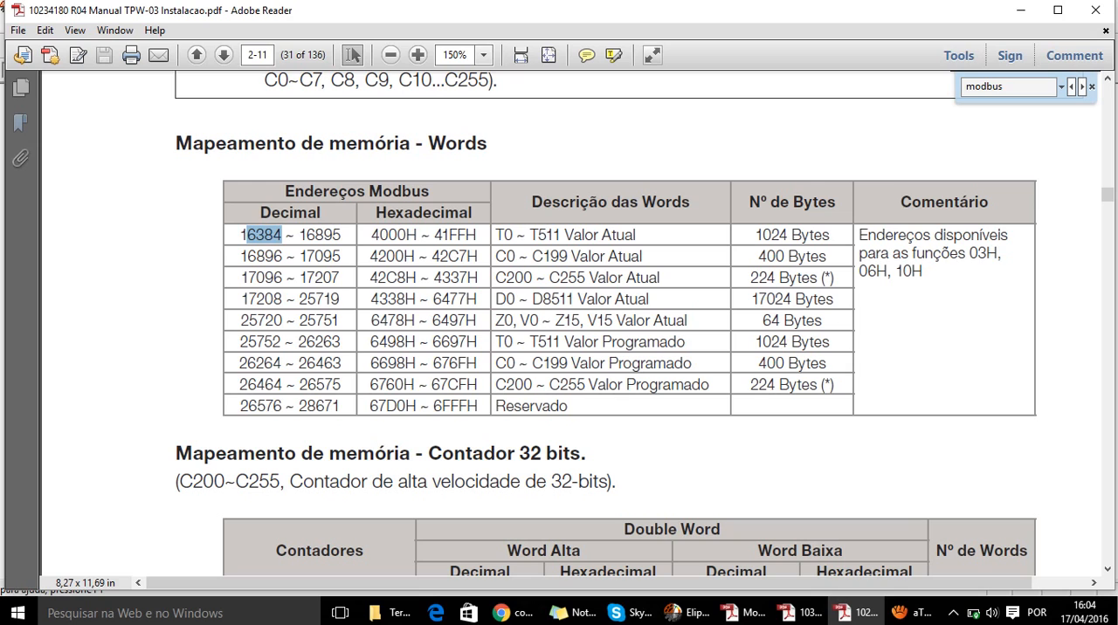
# - Switch back to Elipse SCADA and open the configuration properties of the Modbus driver Driver1
pyautogui.click(686, 613)
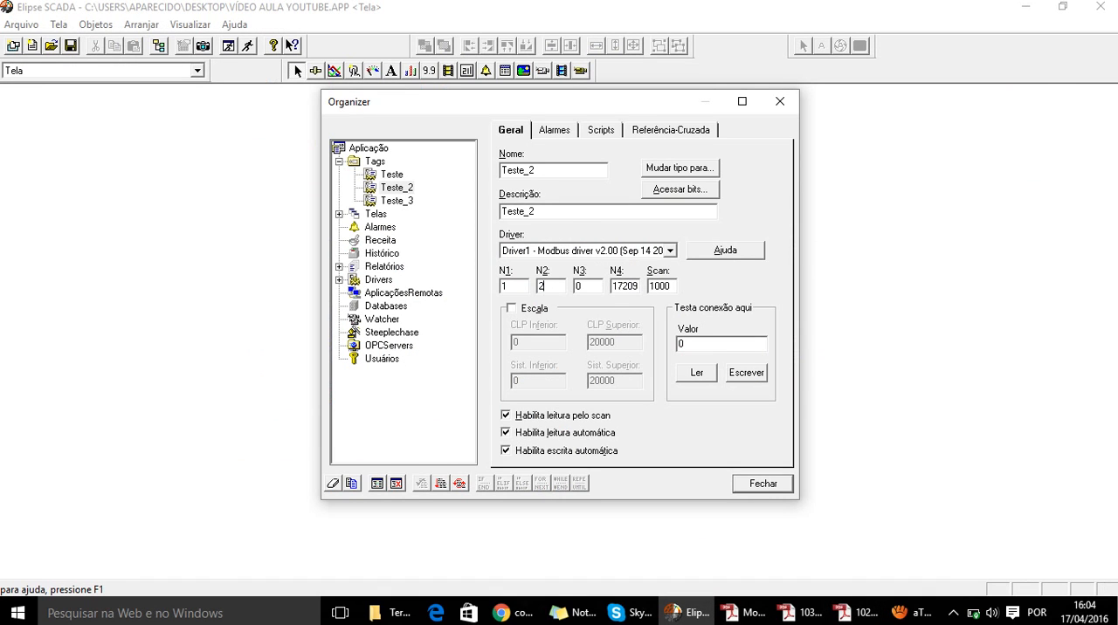
pyautogui.click(378, 279)
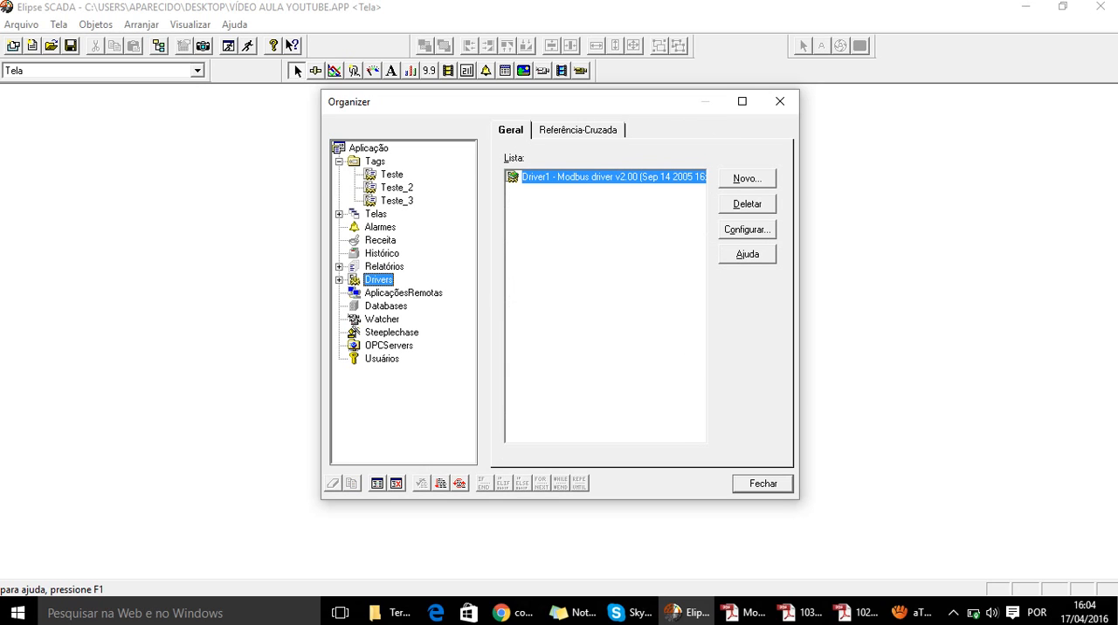
pyautogui.click(747, 229)
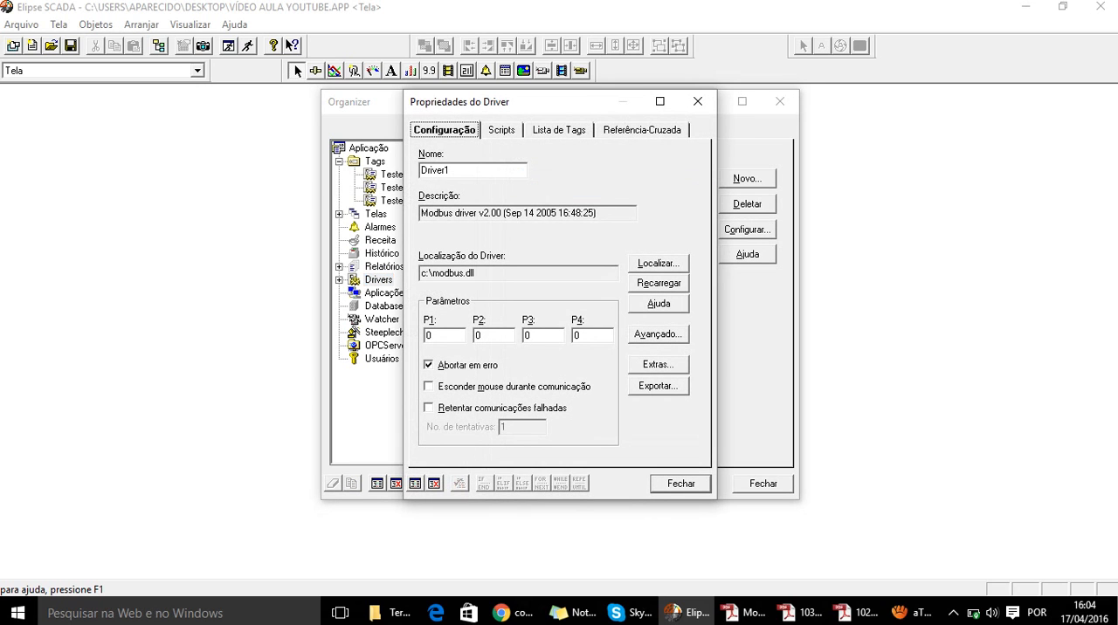
pyautogui.click(698, 101)
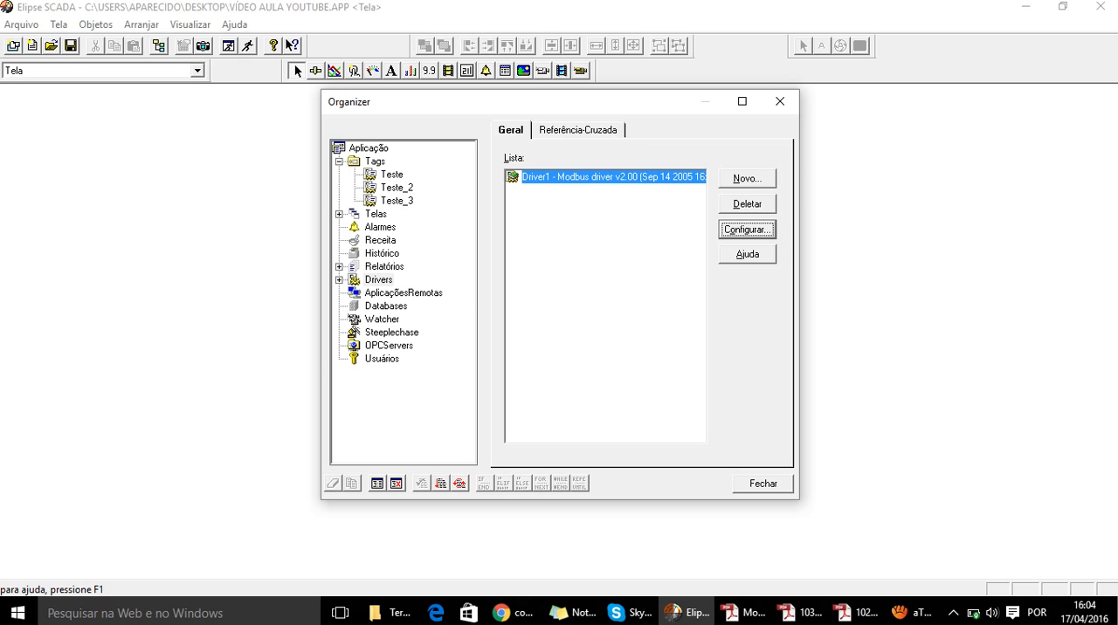
pyautogui.click(746, 228)
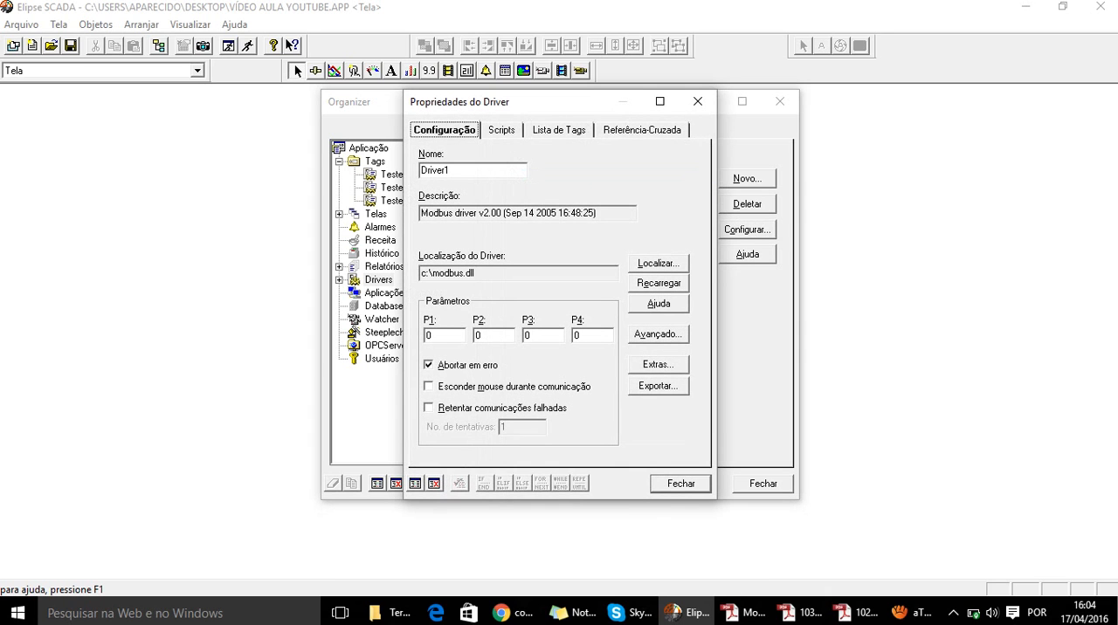
# - Review the Modbus function definitions in Driver1's extra configuration, leaving without changes, and close the driver properties
pyautogui.click(658, 365)
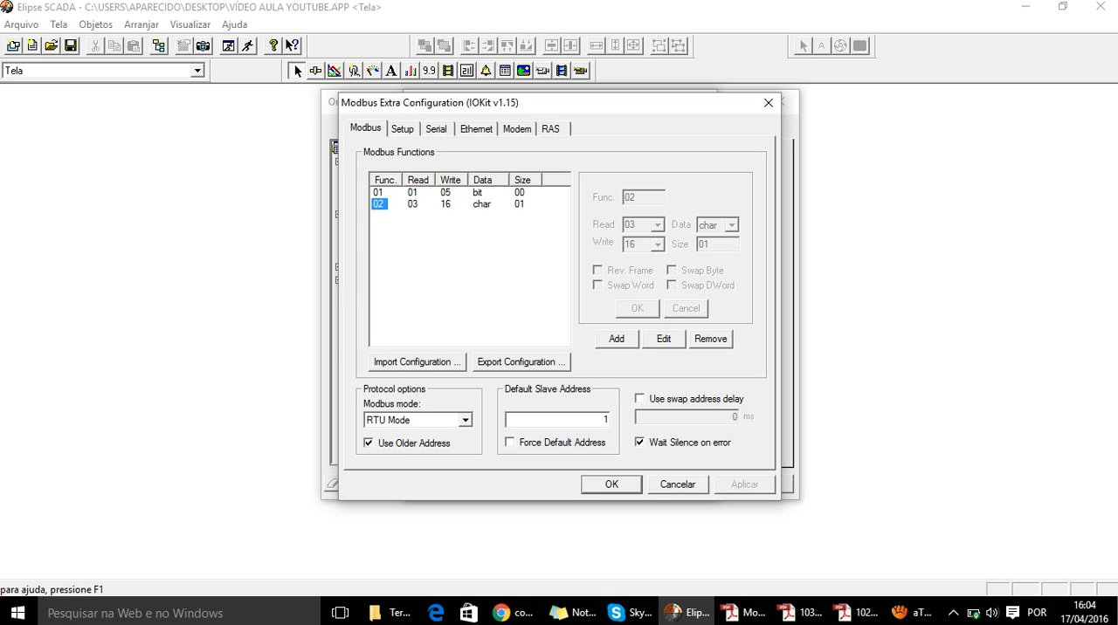
pyautogui.click(678, 485)
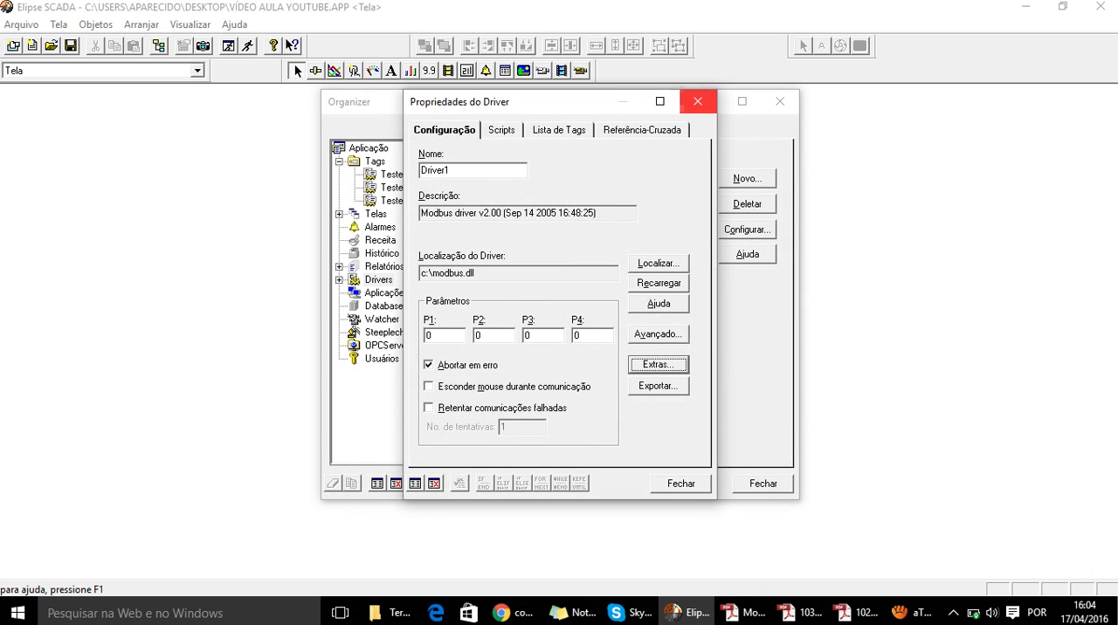
pyautogui.click(698, 101)
# - Compare the N2 function parameter of the Teste tag with the parameters of the Teste_2 tag
pyautogui.click(391, 174)
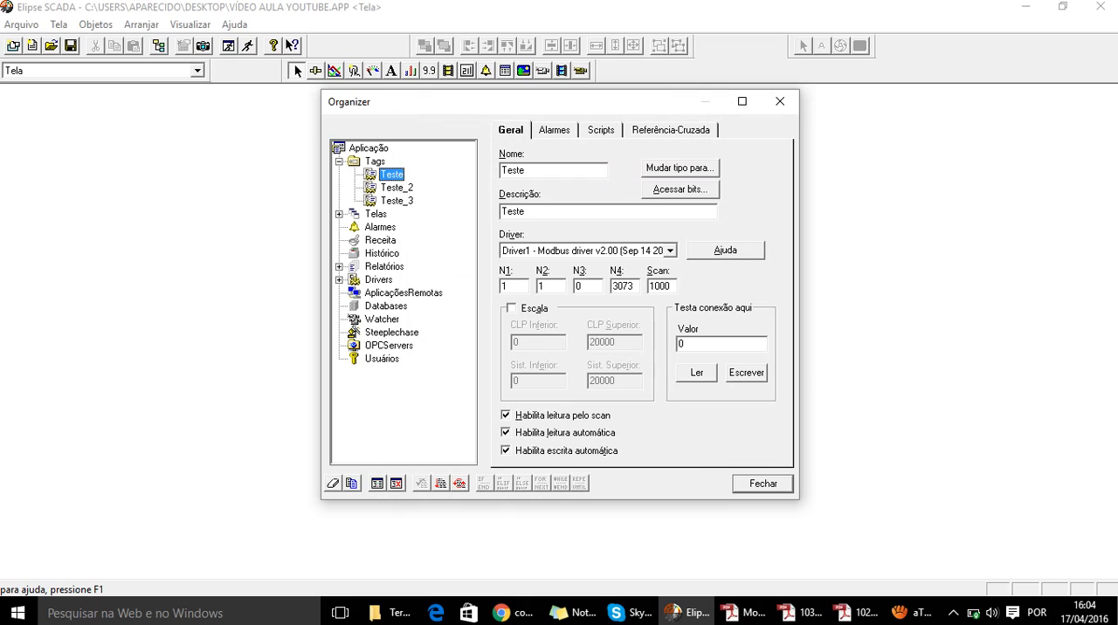
pyautogui.doubleClick(543, 287)
pyautogui.click(397, 188)
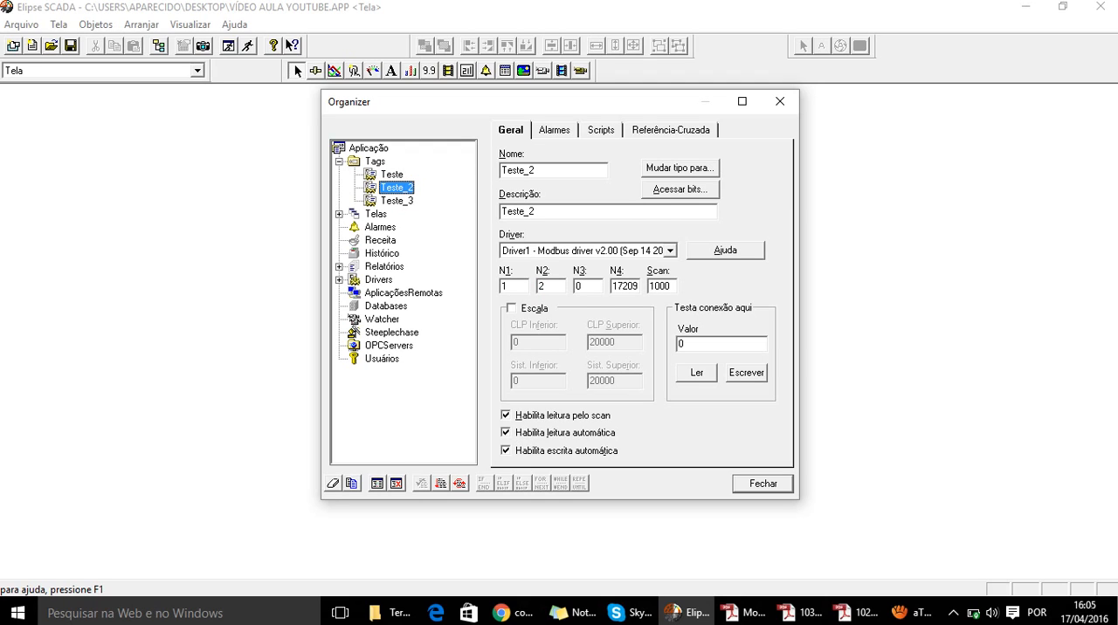
# - Switch to the TPW-03 manual in Adobe Reader, review the word and bit memory maps with their supported functions, and return to Elipse SCADA
pyautogui.click(856, 613)
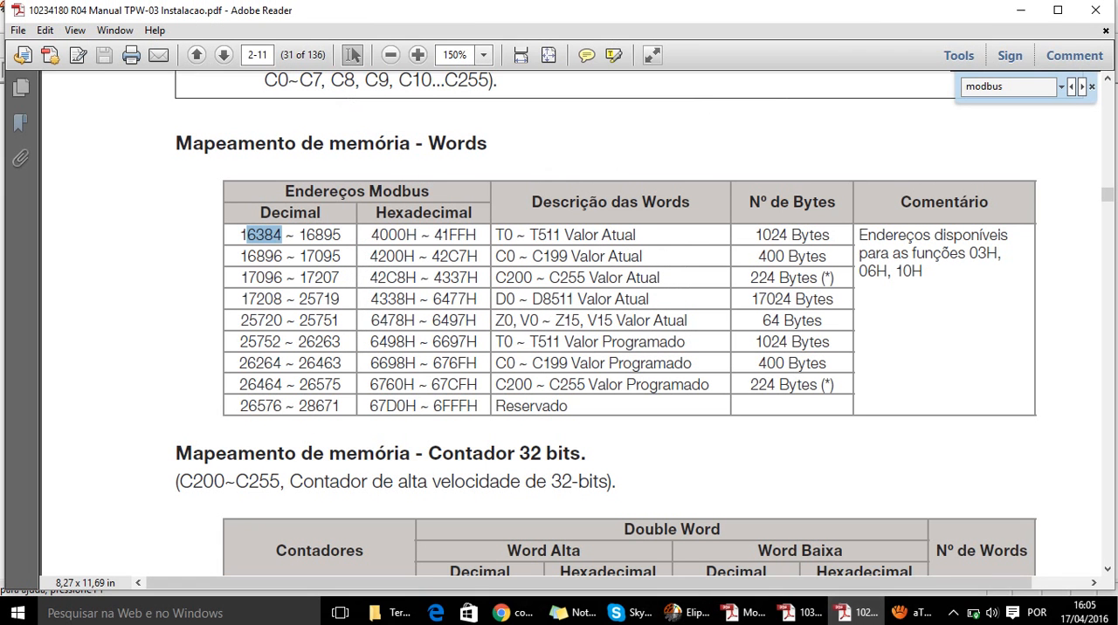
pyautogui.scroll(2, 629, 323)
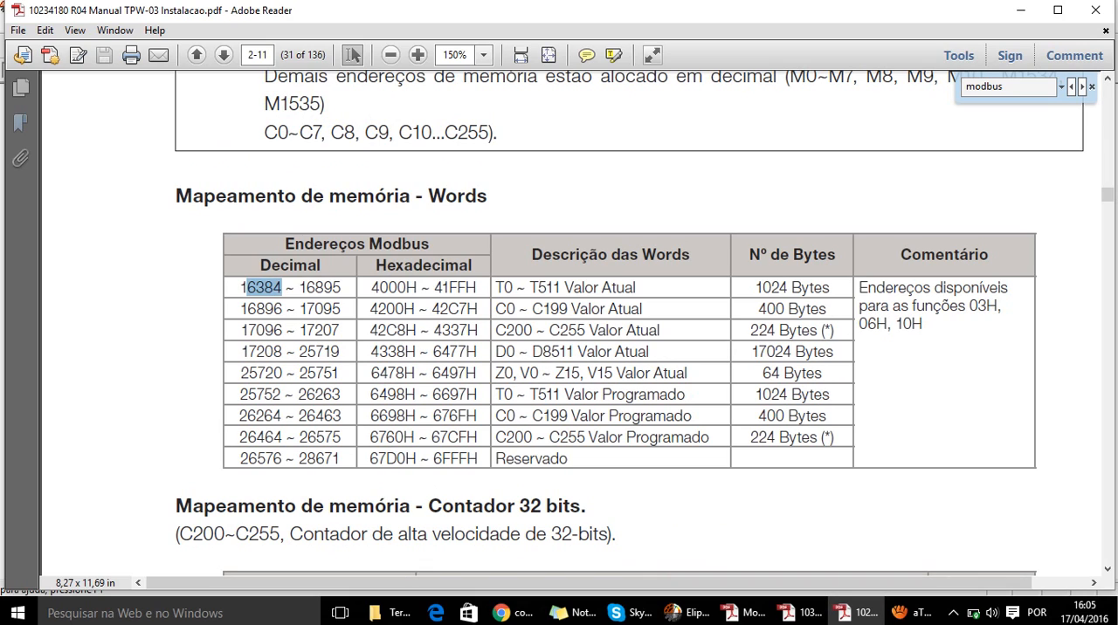
pyautogui.scroll(1, 629, 323)
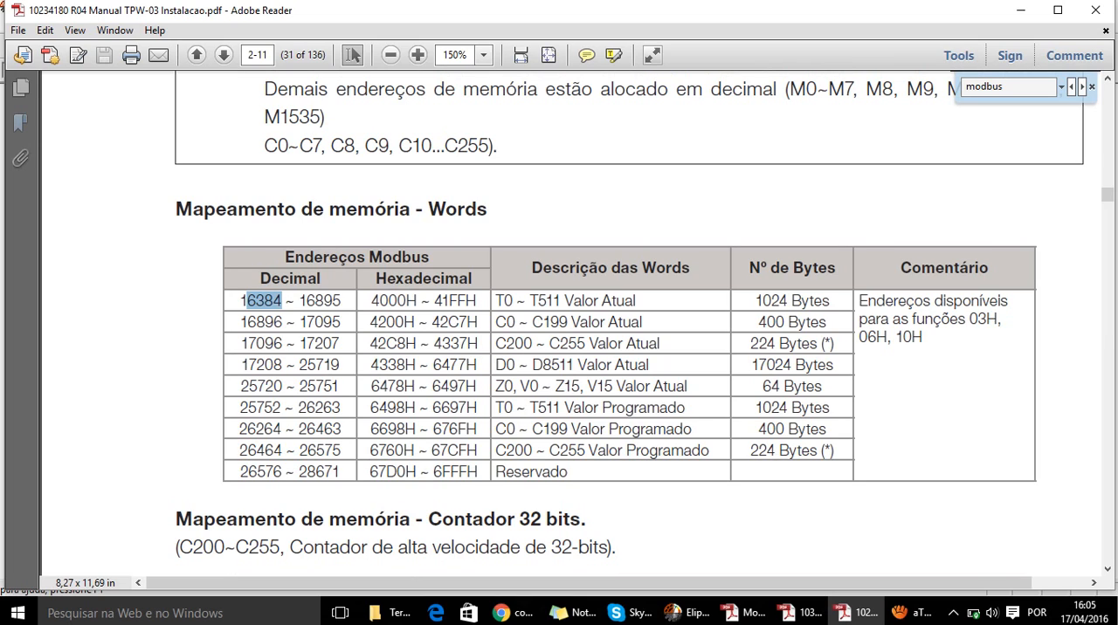
pyautogui.scroll(4, 629, 320)
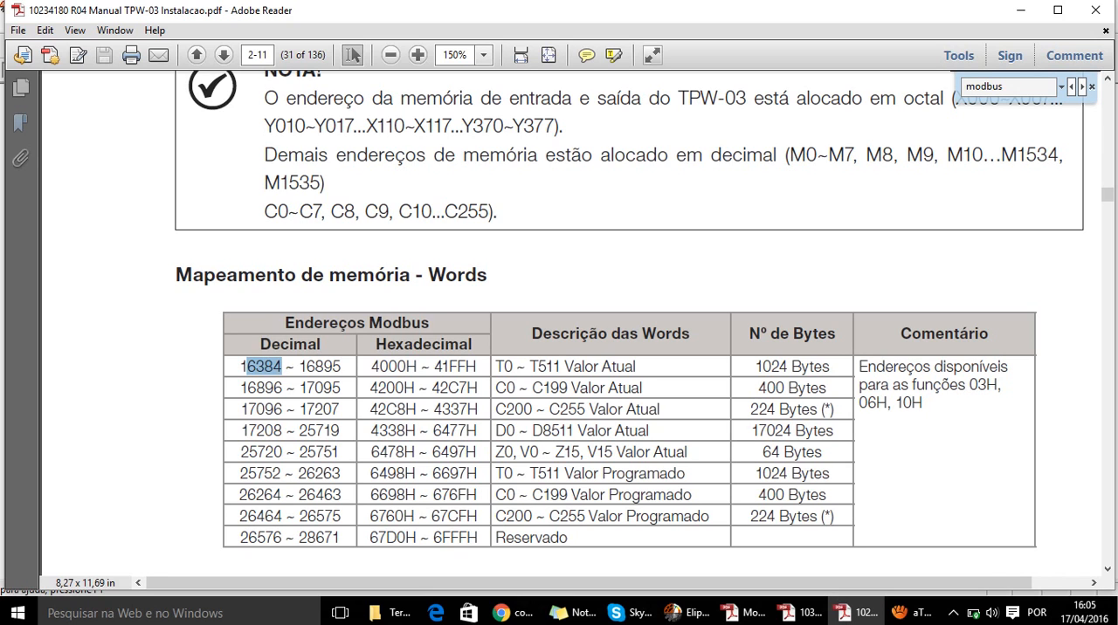
pyautogui.scroll(10, 559, 323)
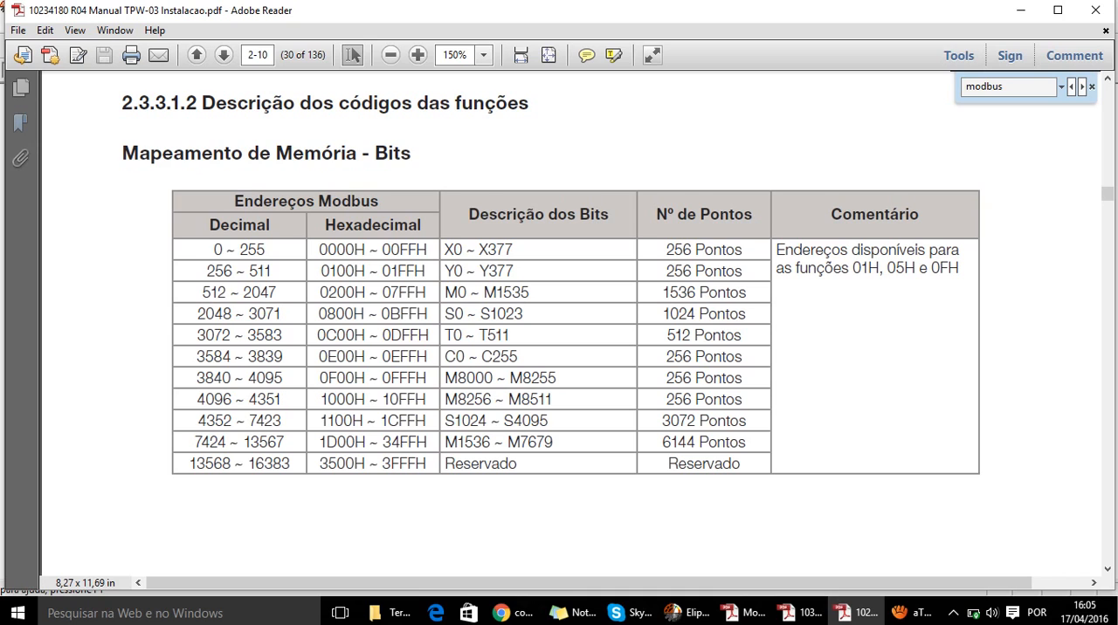
pyautogui.click(677, 613)
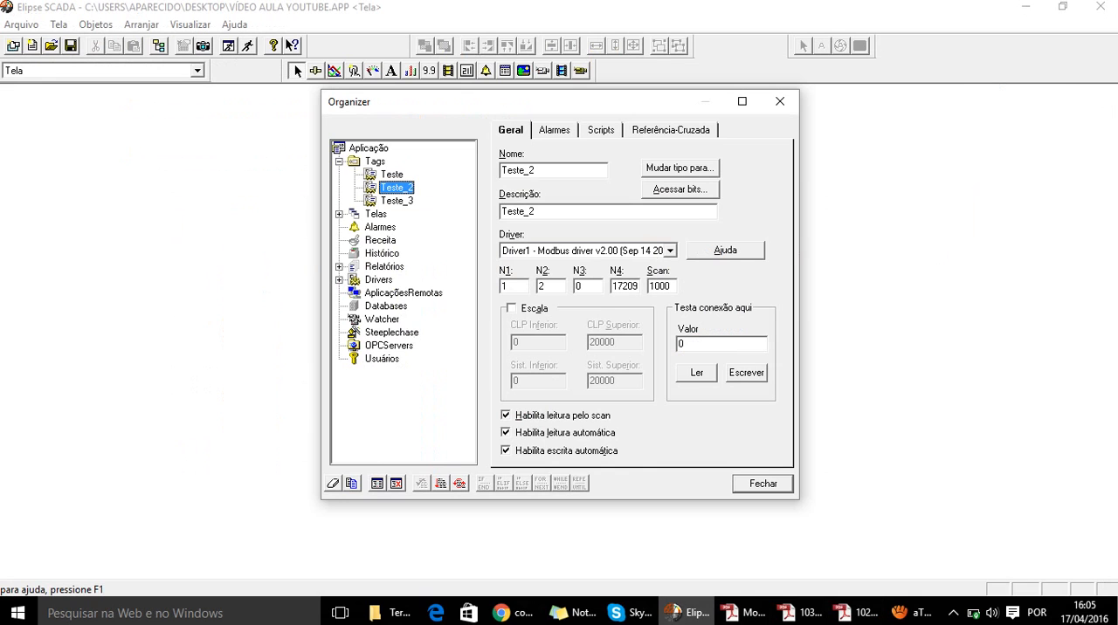